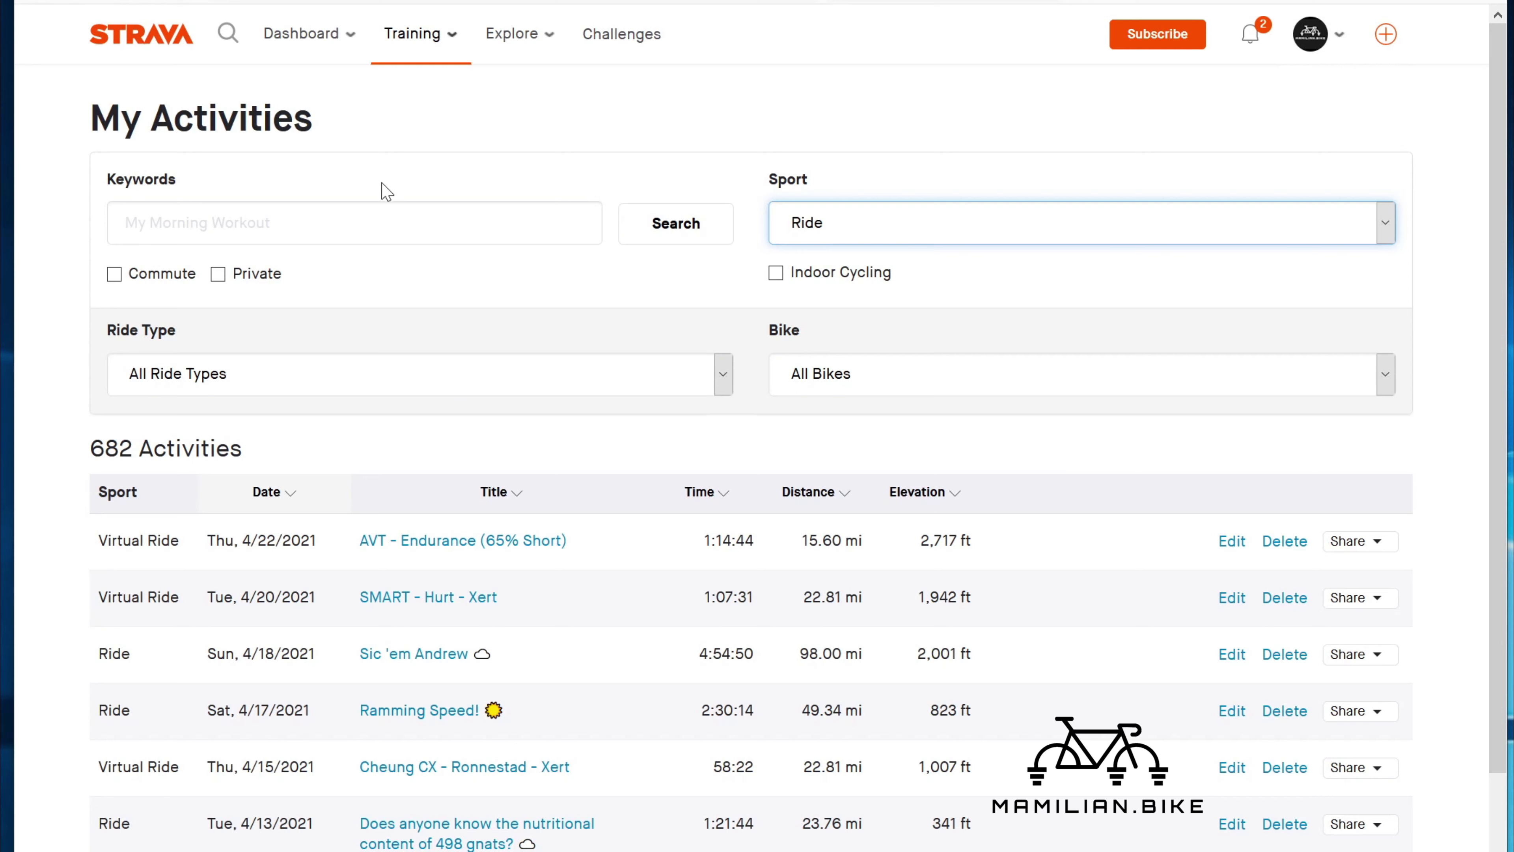
- Search the Strava activities by the keyword 'the chain'
click(125, 223)
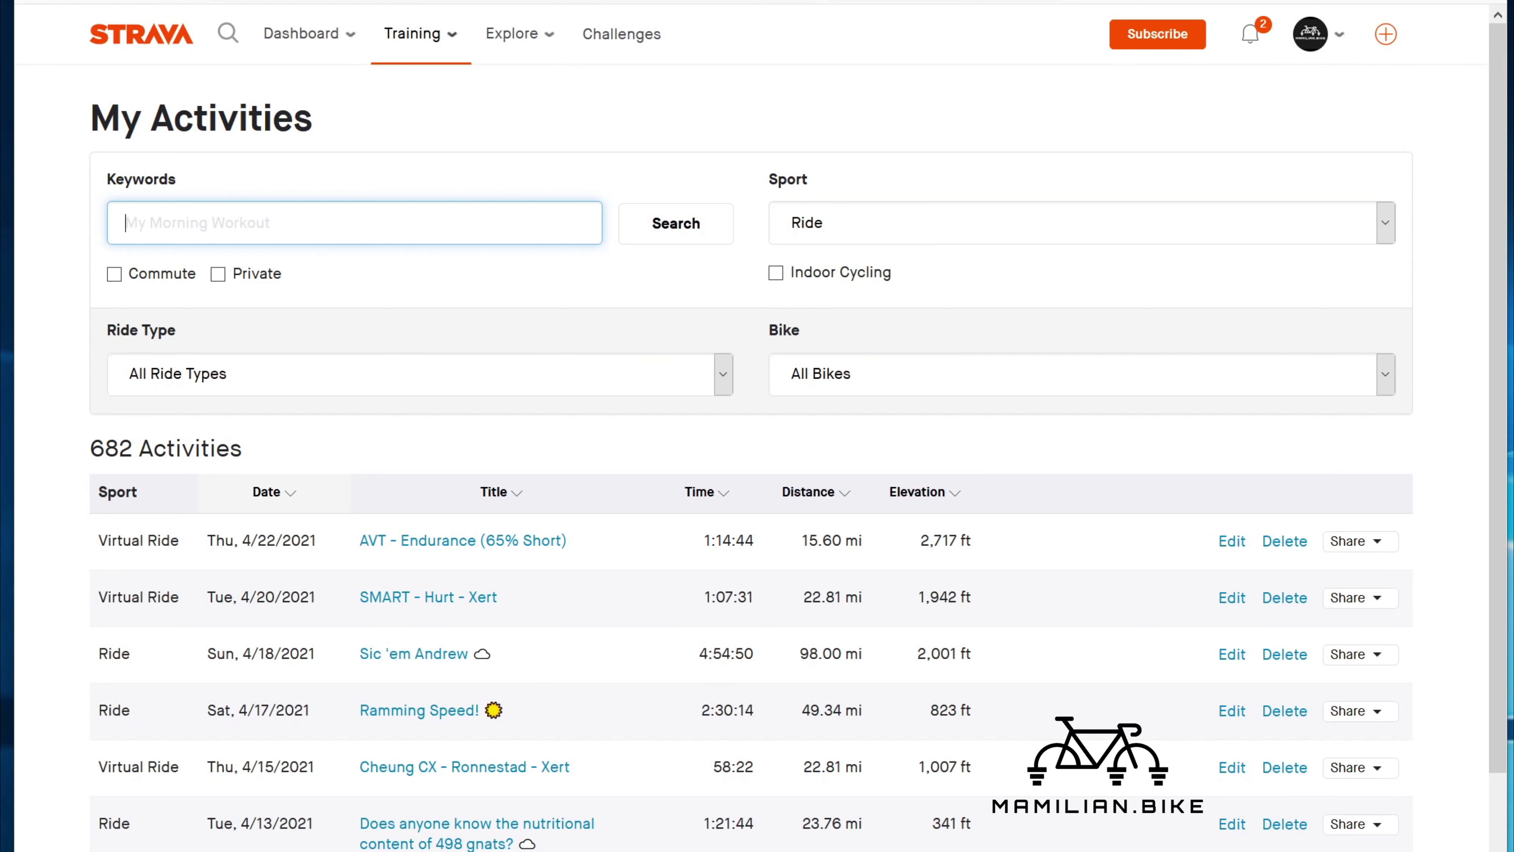
text(the)
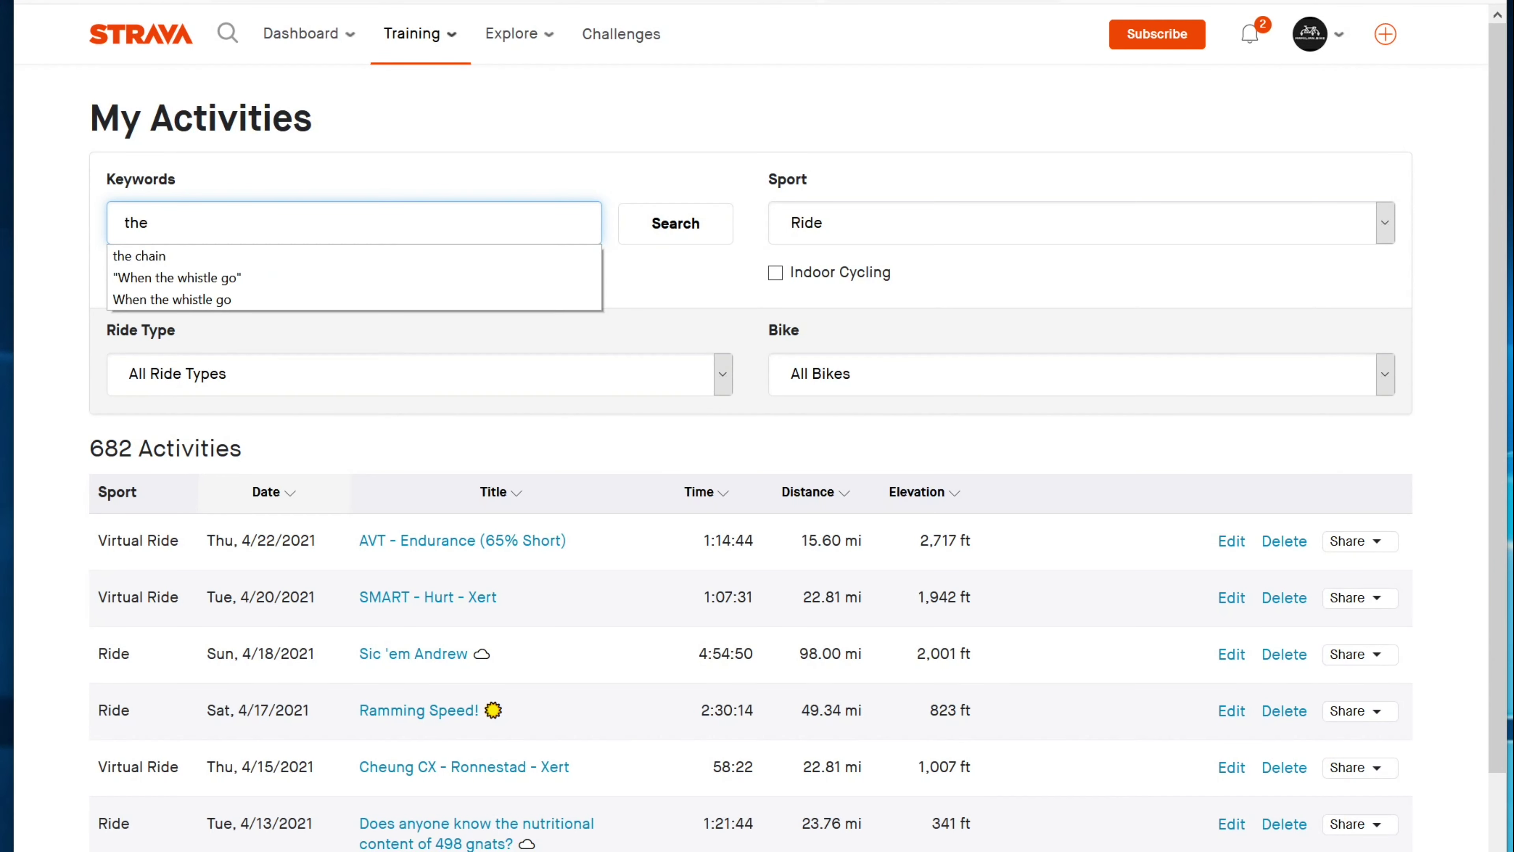
key(Down)
key(Return)
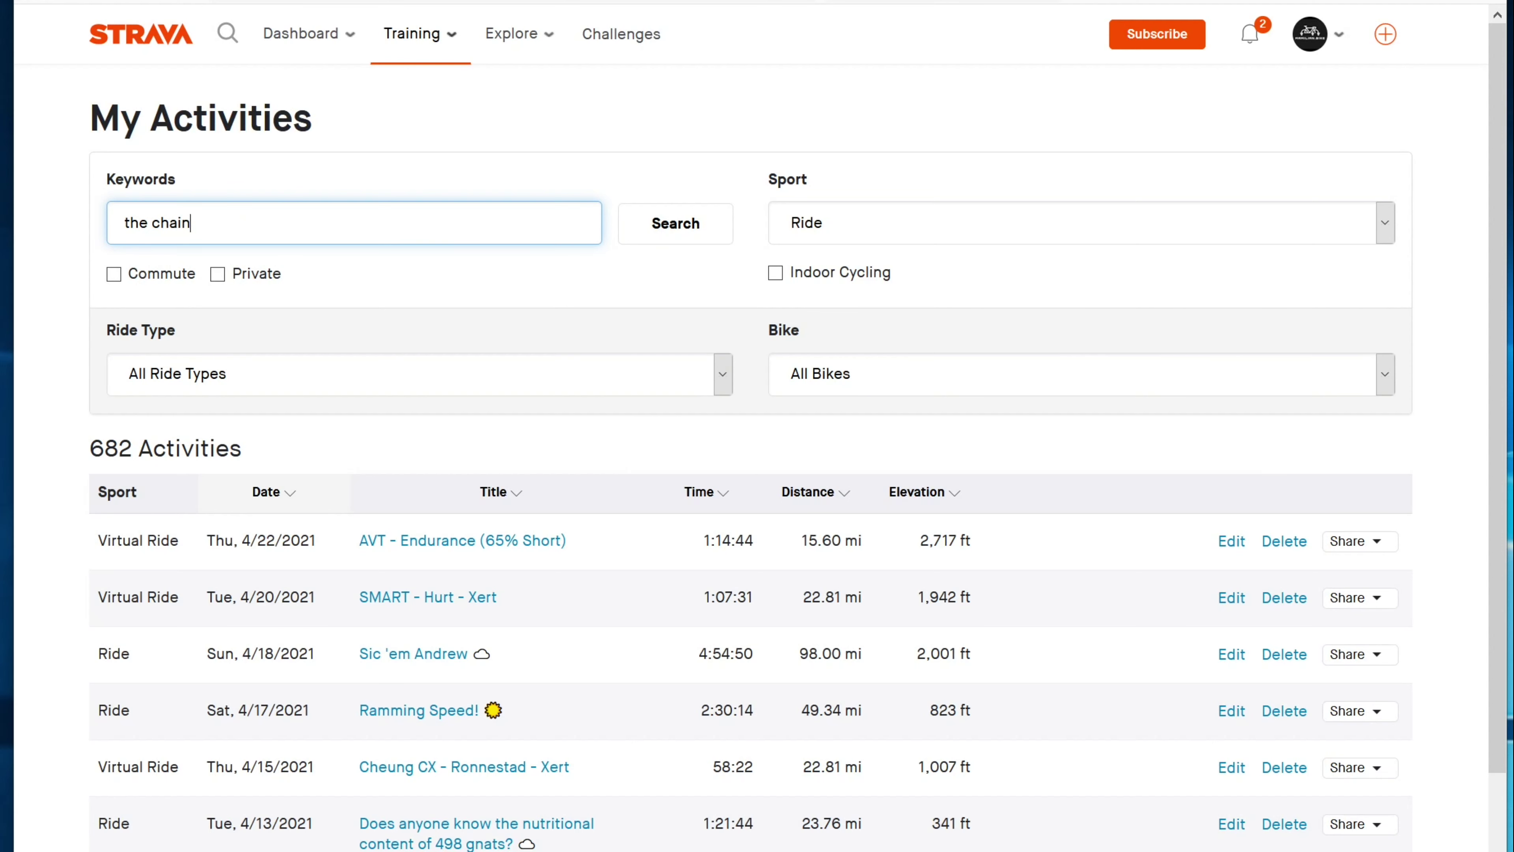
key(Return)
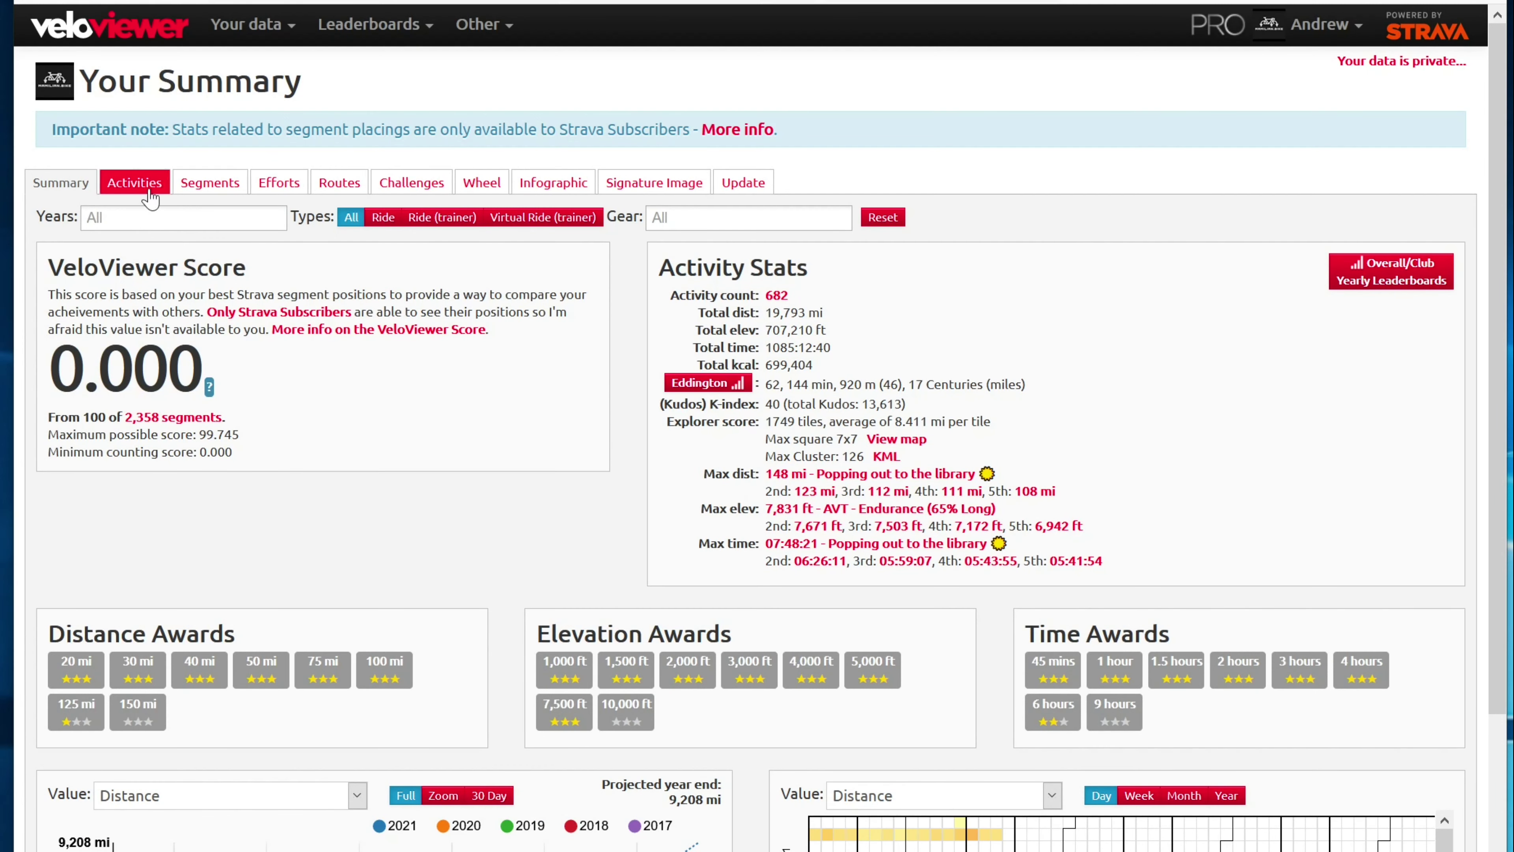
click(134, 181)
click(61, 182)
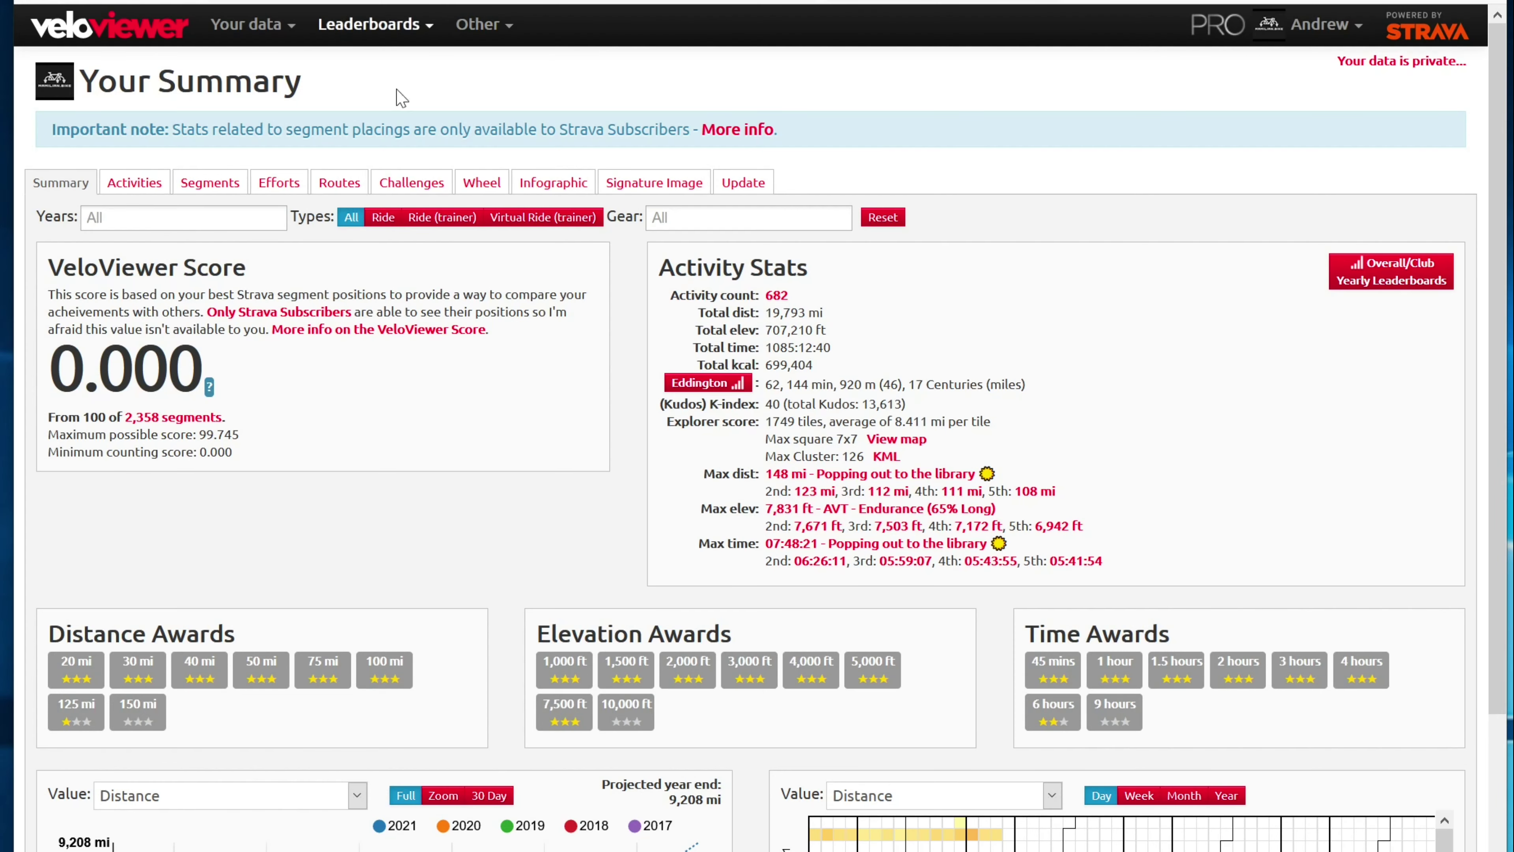
- Add an Activity name filter of 'the chai' to the activities table, leaving two rides
click(154, 189)
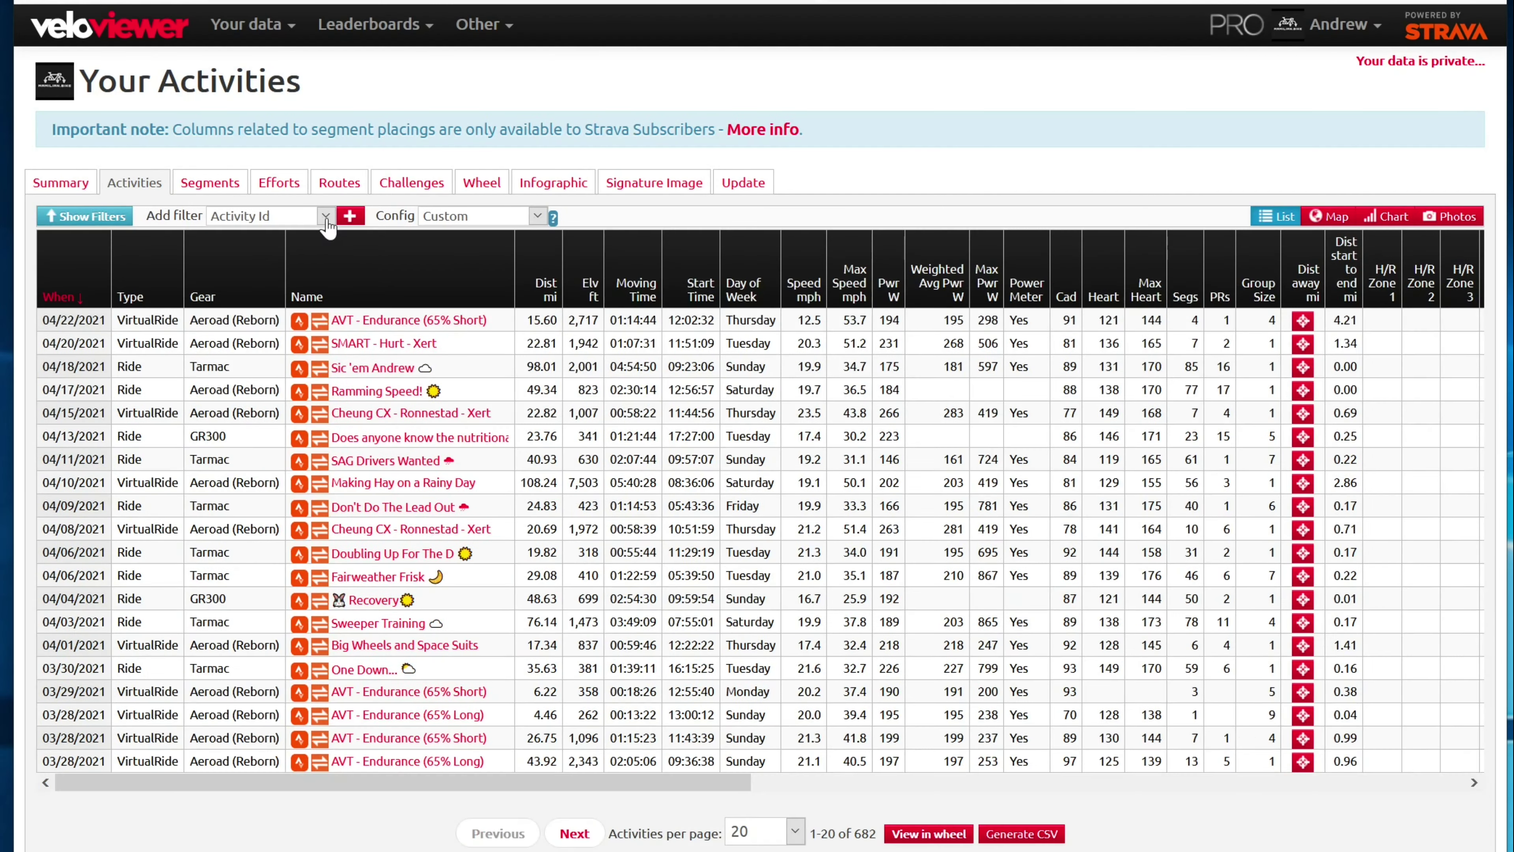
click(325, 217)
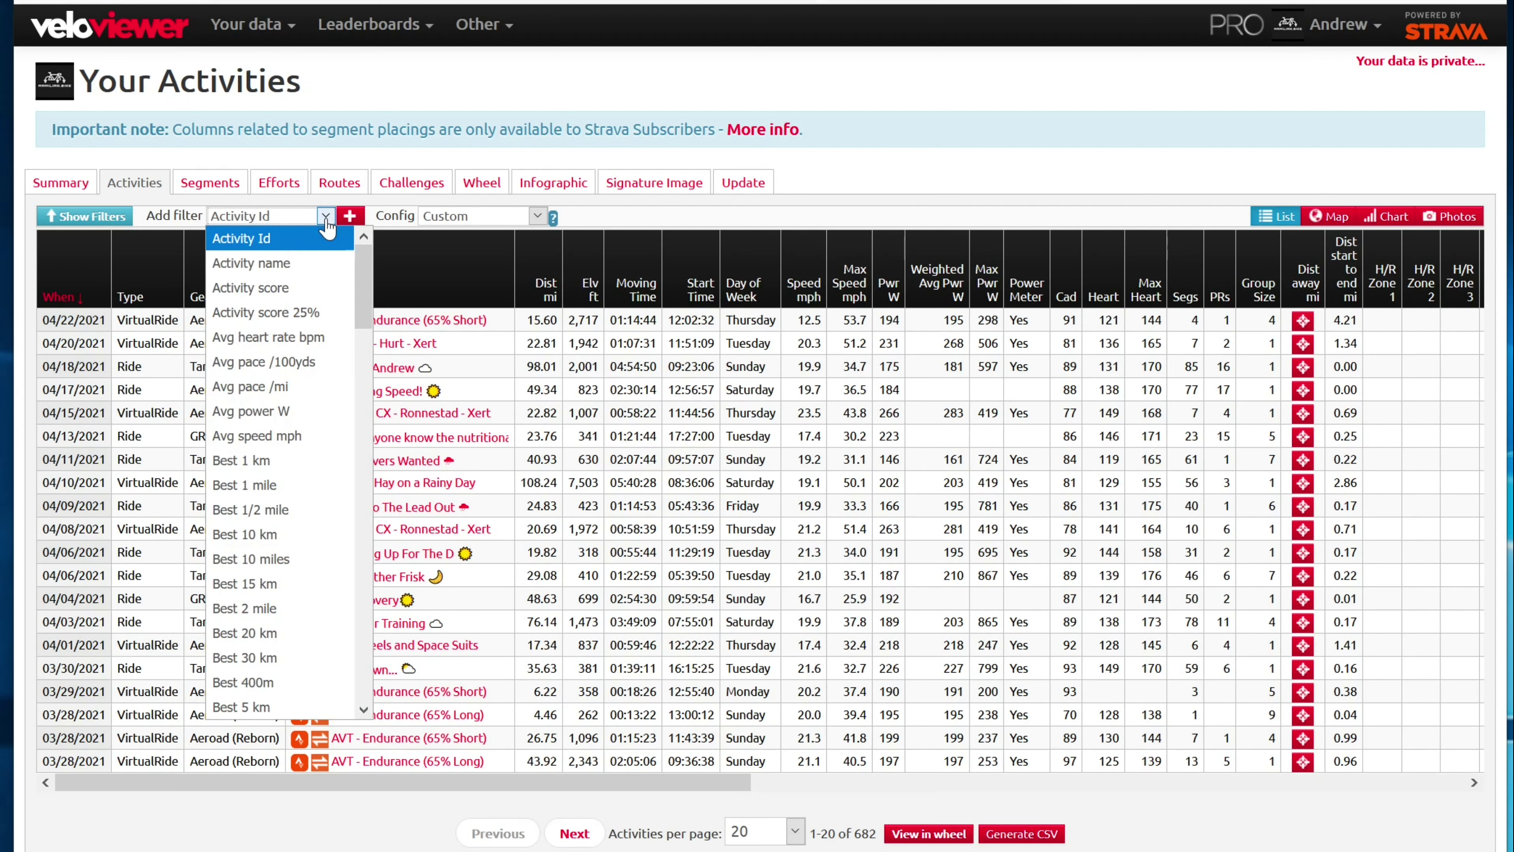
click(305, 264)
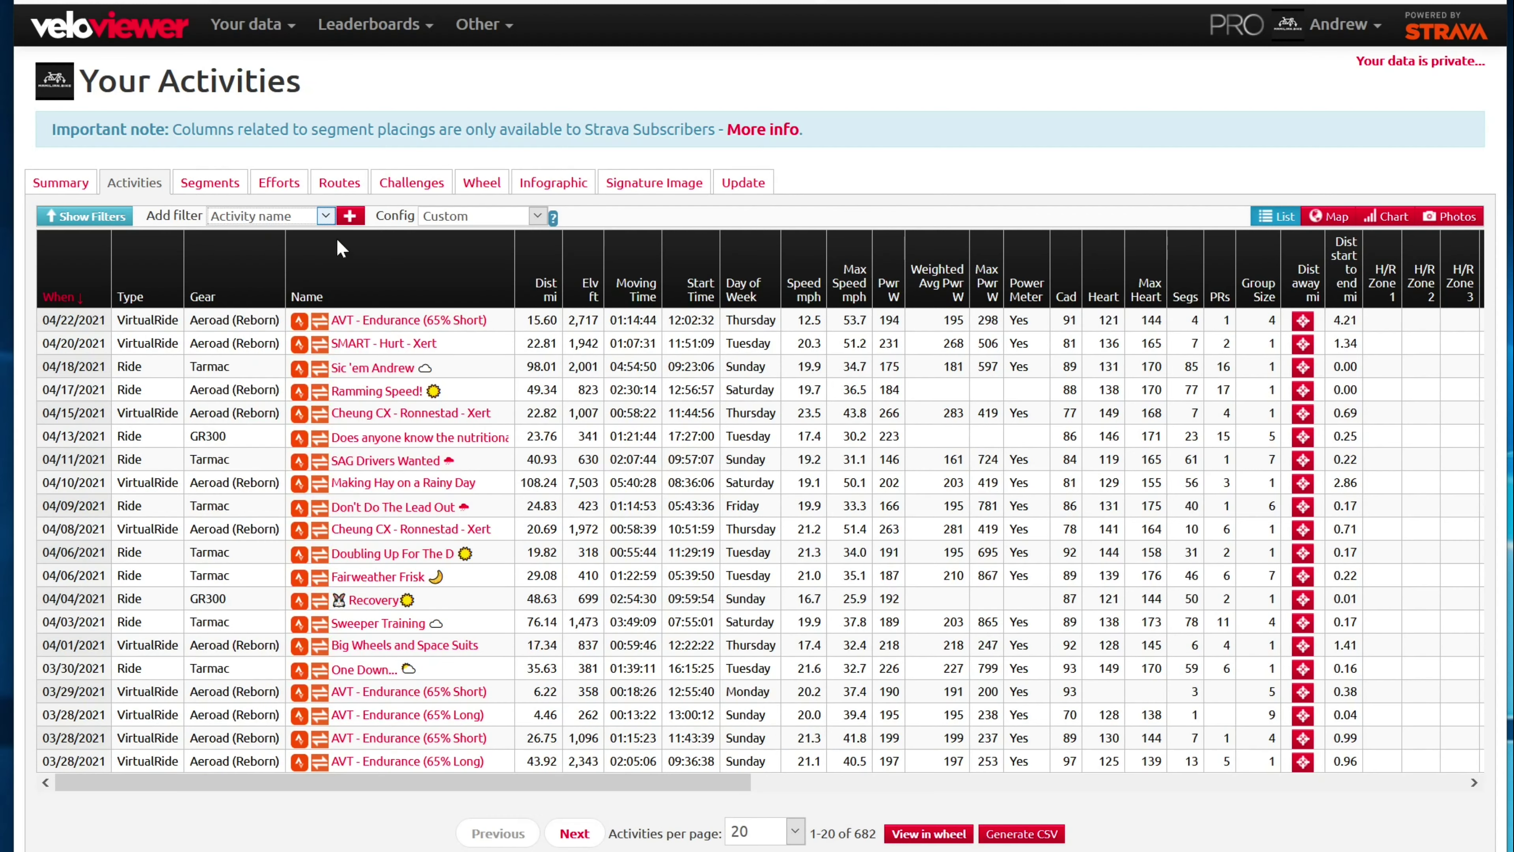
click(349, 217)
click(420, 285)
text(the chi)
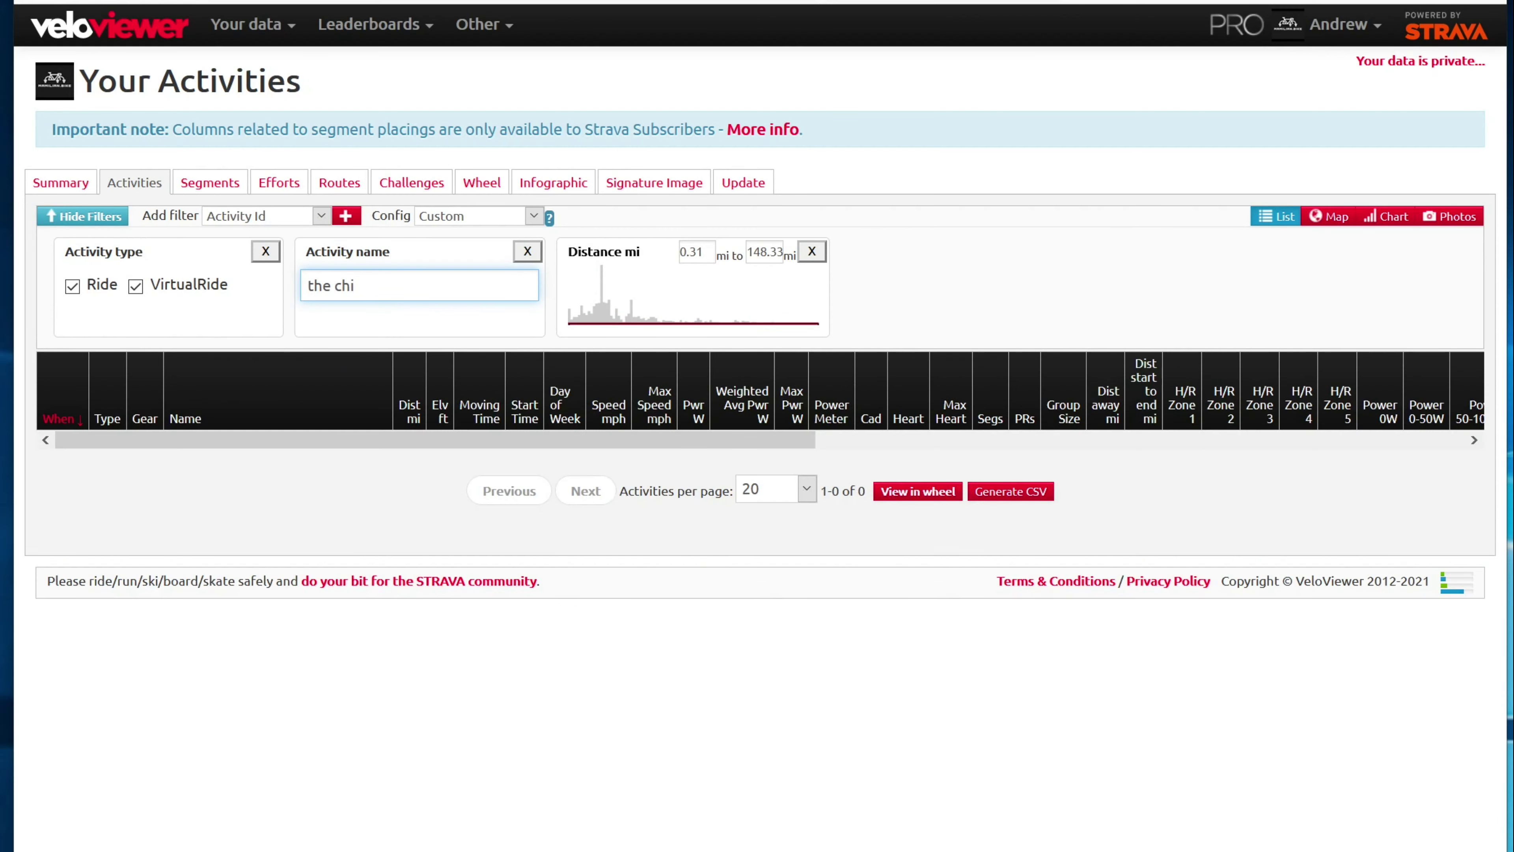
key(BackSpace)
text(ai)
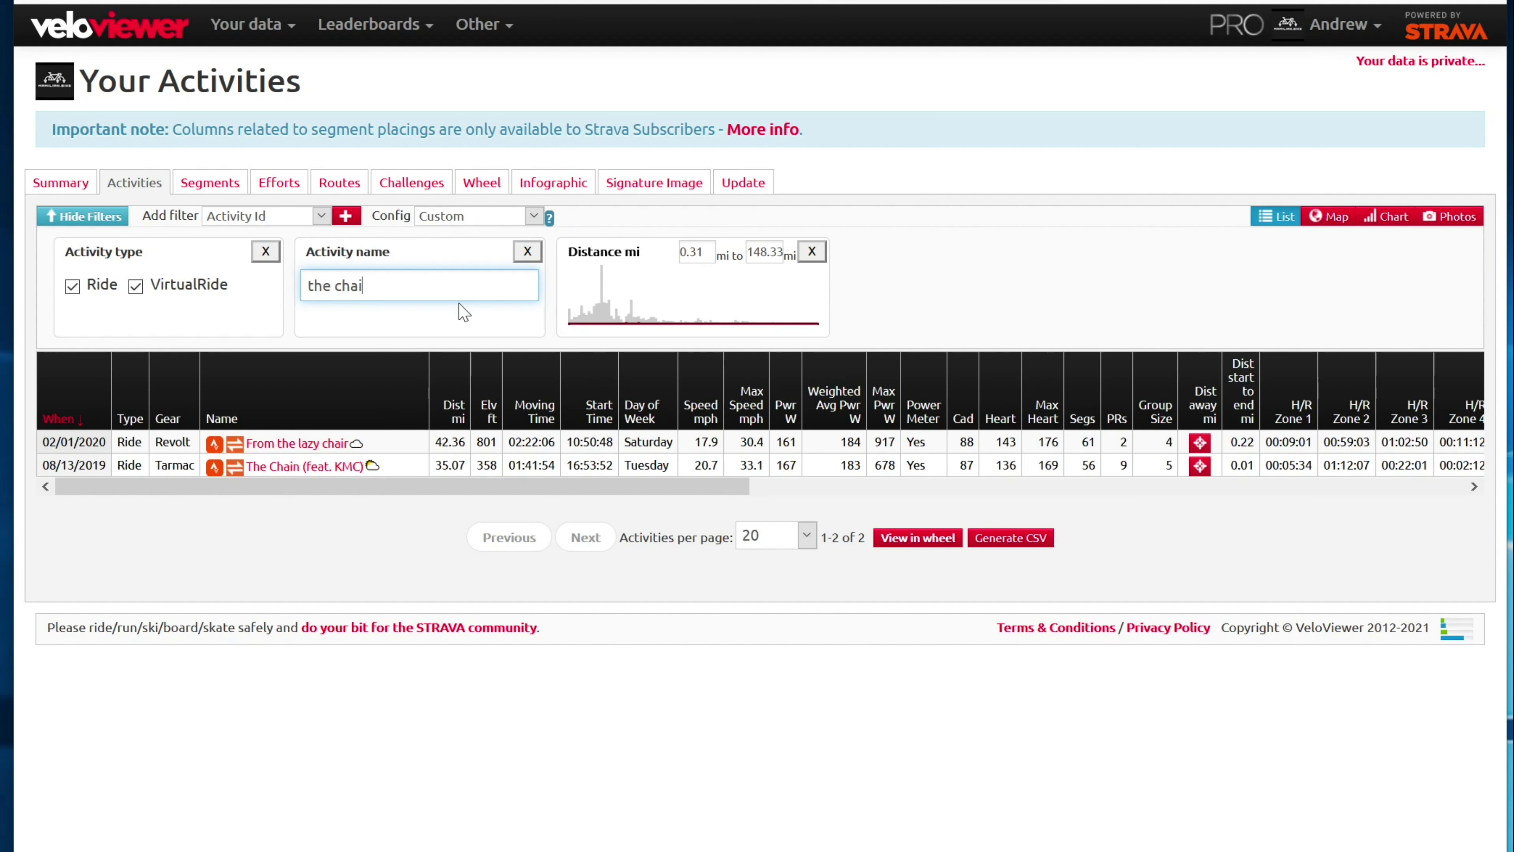
click(320, 216)
- Add a When filter with the start date set to 08/13/2019
scroll(263, 596, down, 10)
click(250, 713)
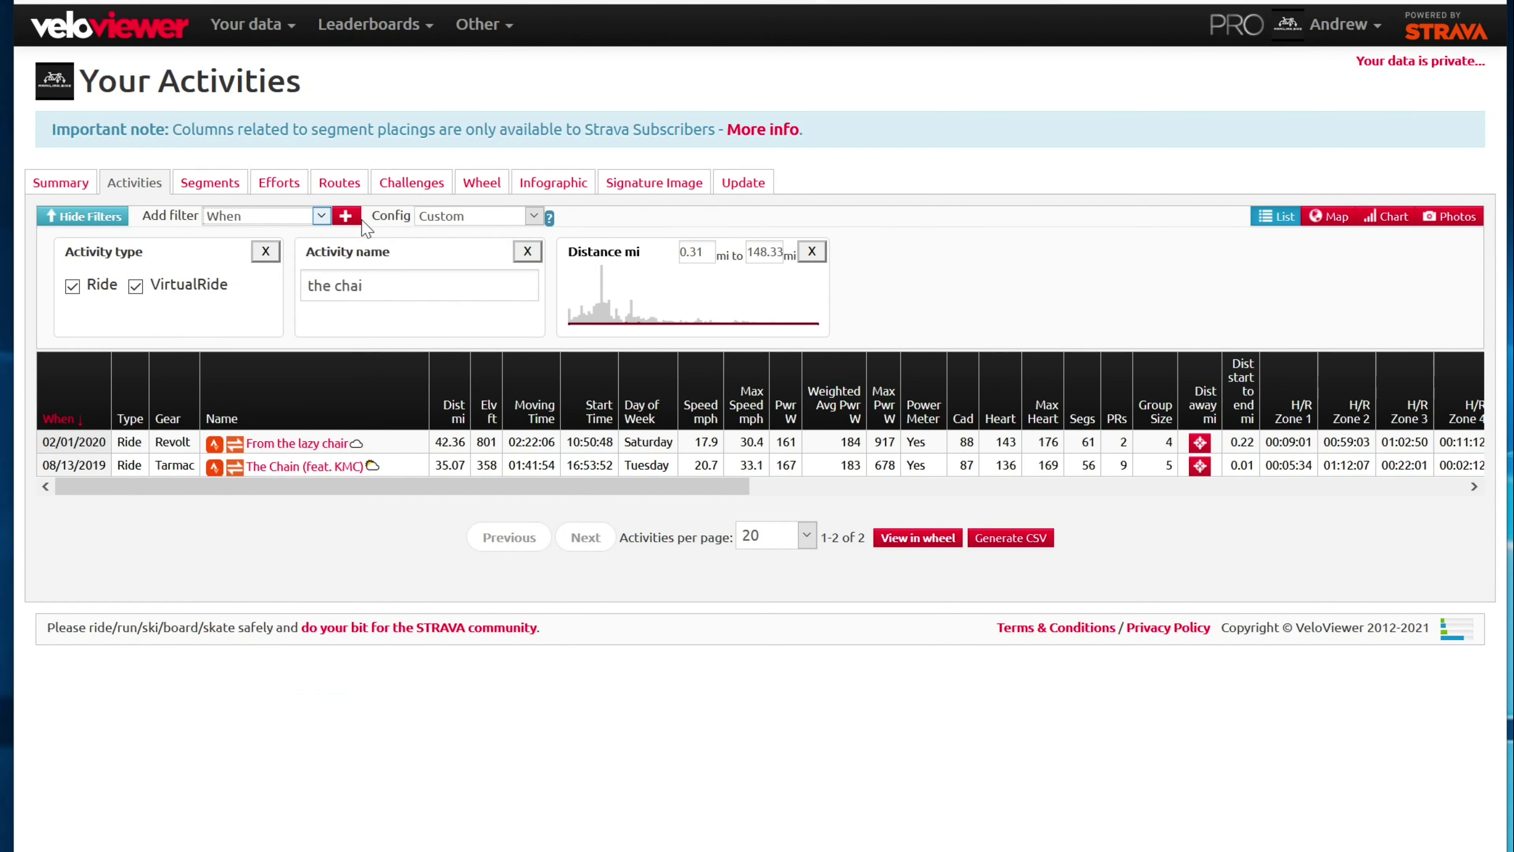
click(346, 218)
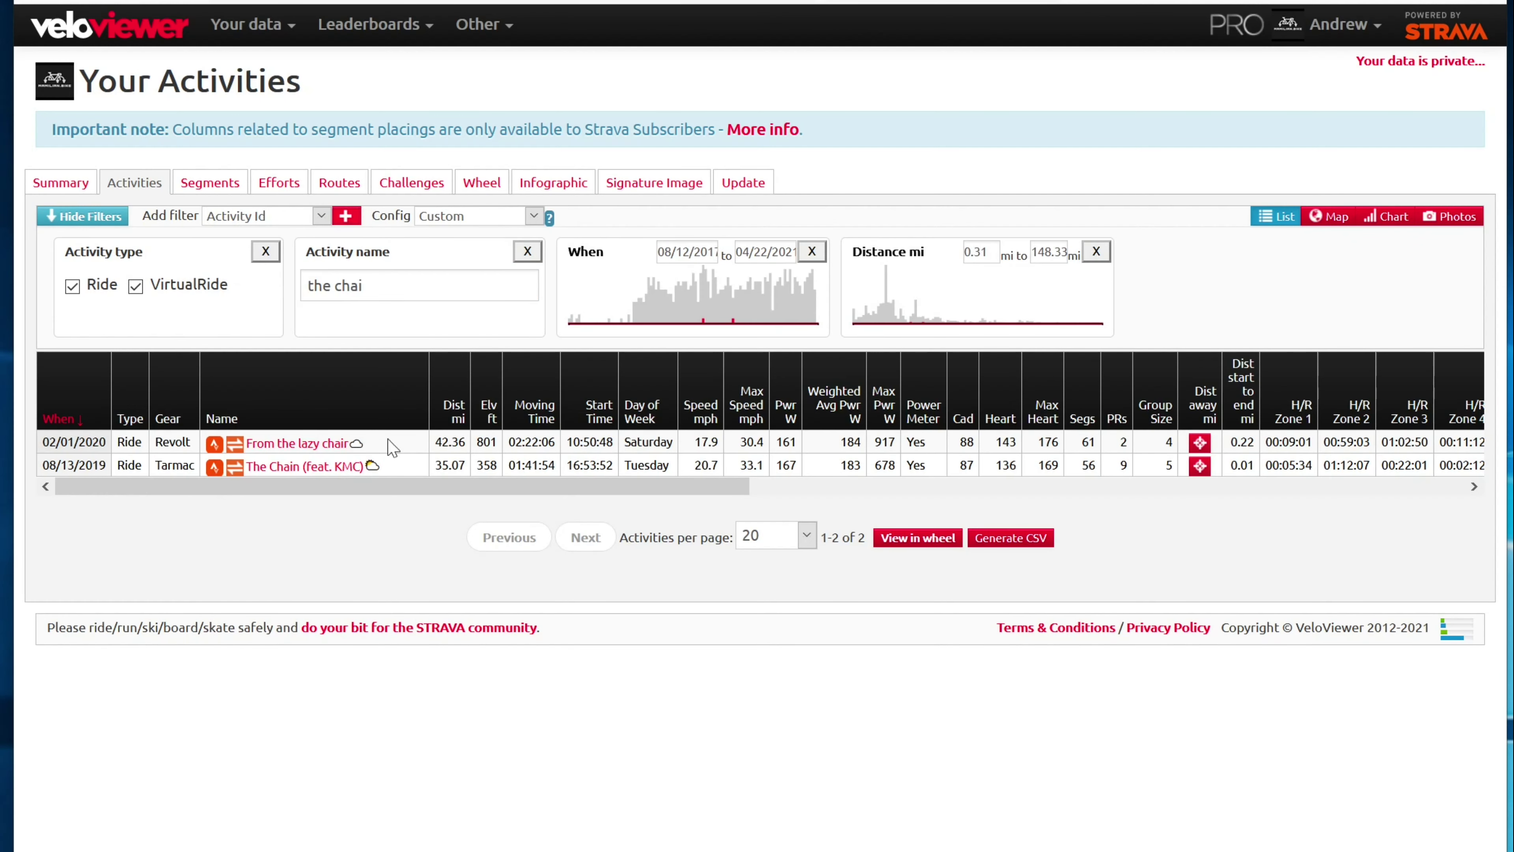
drag(682, 252, 690, 251)
text(3/2019)
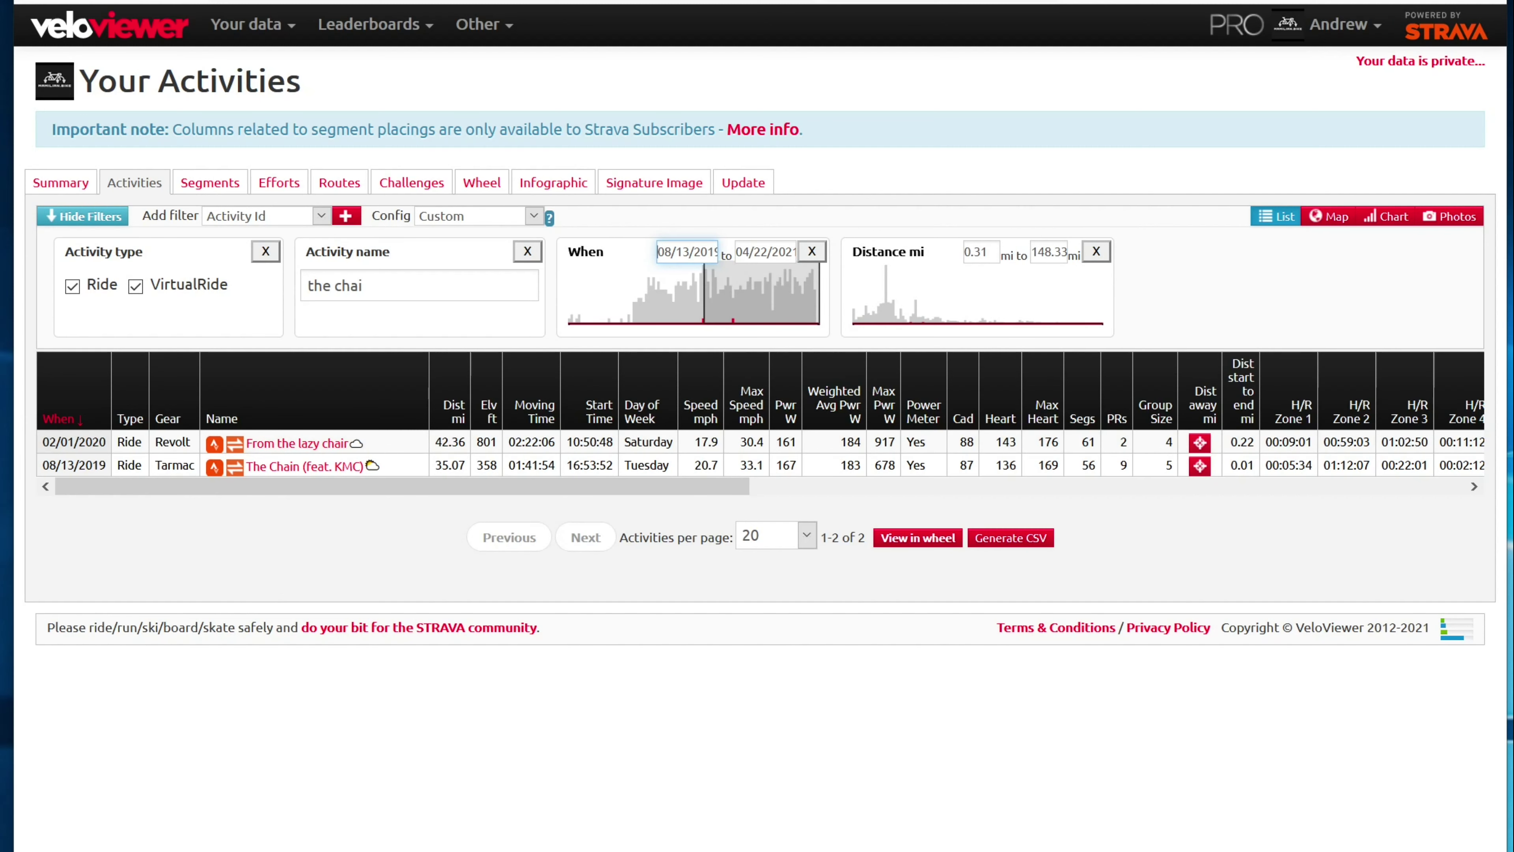
- Add a Gear filter excluding every bike and n/a except the Tarmac
click(321, 216)
drag(358, 279, 346, 433)
click(277, 535)
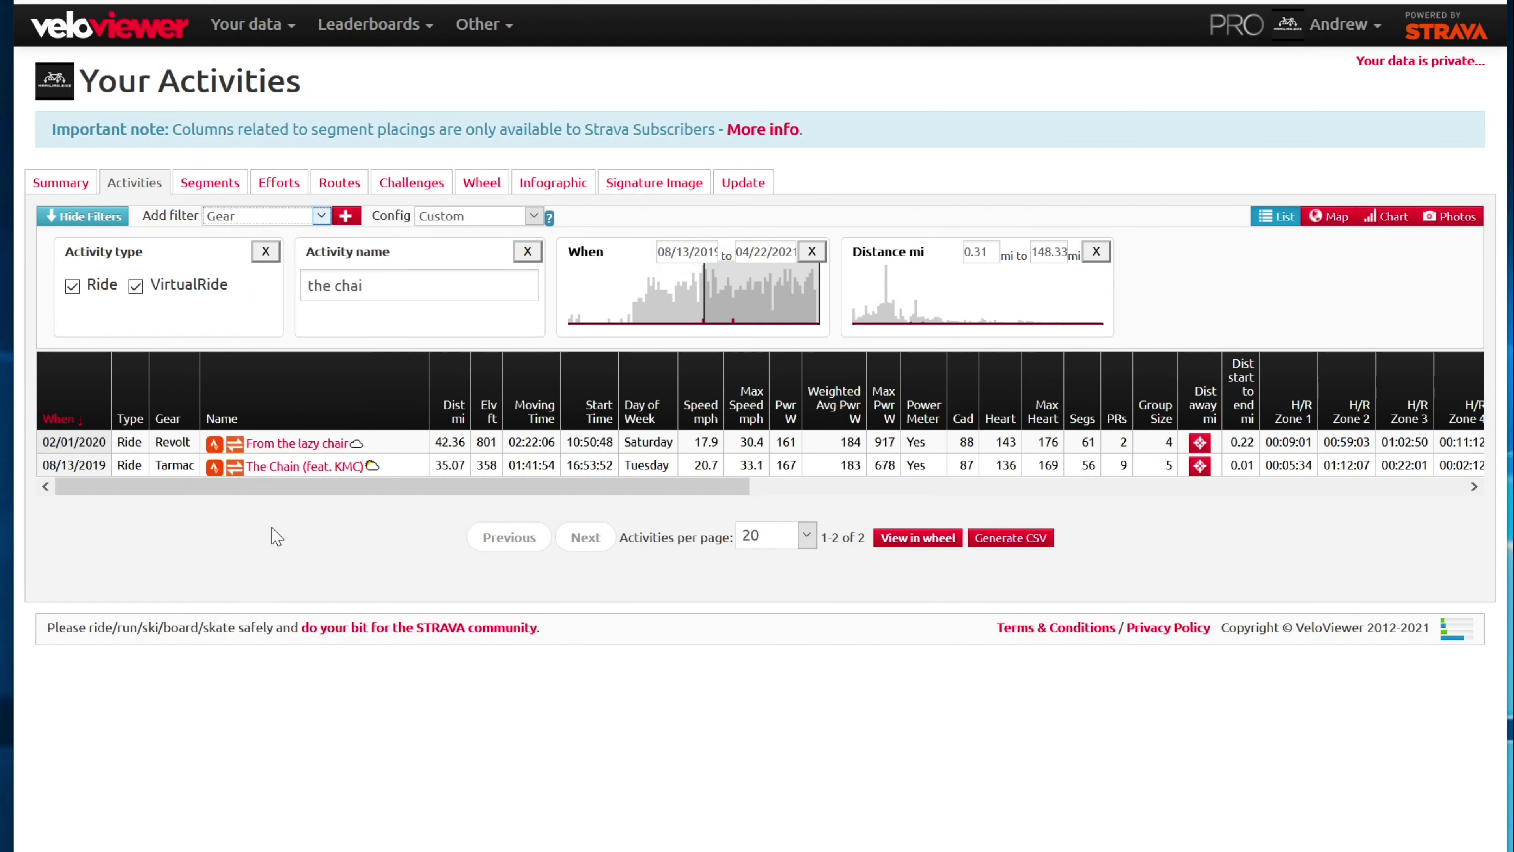
click(347, 217)
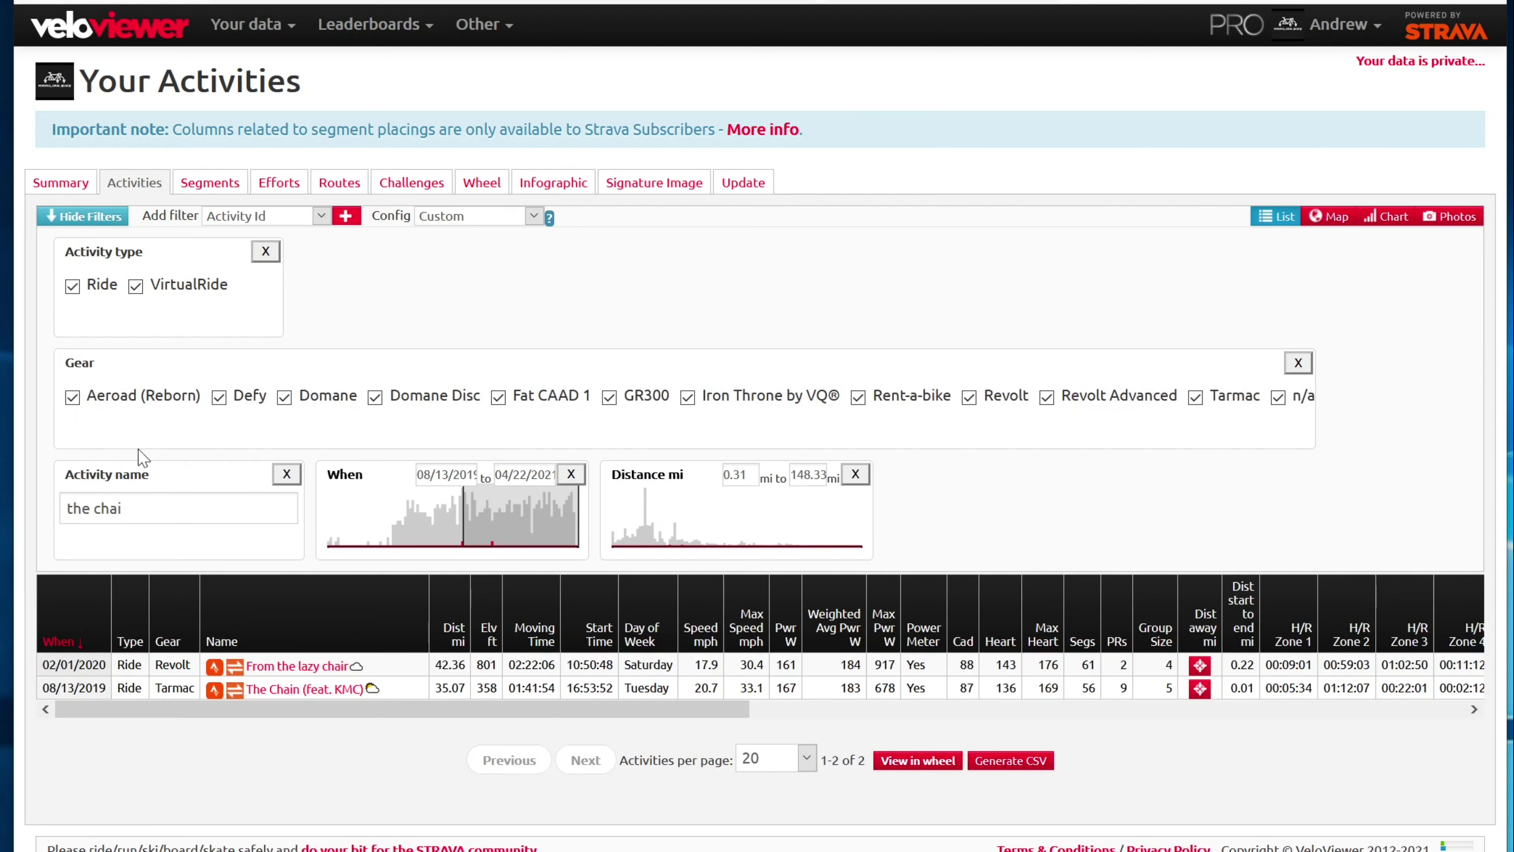
click(84, 398)
click(311, 404)
click(374, 397)
click(218, 397)
click(498, 397)
click(609, 397)
click(688, 397)
click(858, 397)
click(970, 397)
click(1047, 397)
click(1279, 400)
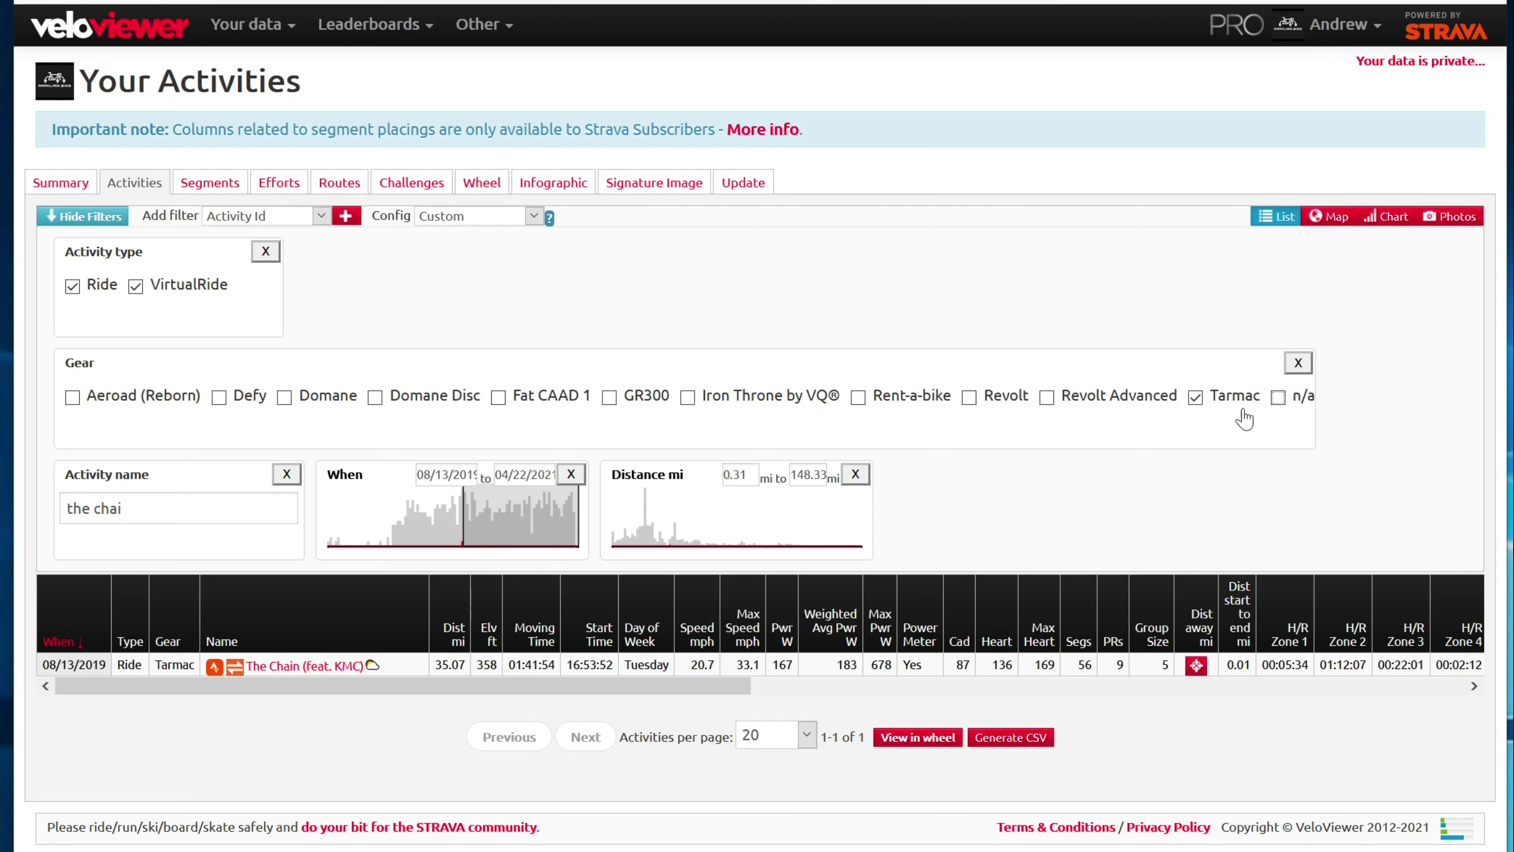
click(322, 216)
drag(359, 271, 365, 425)
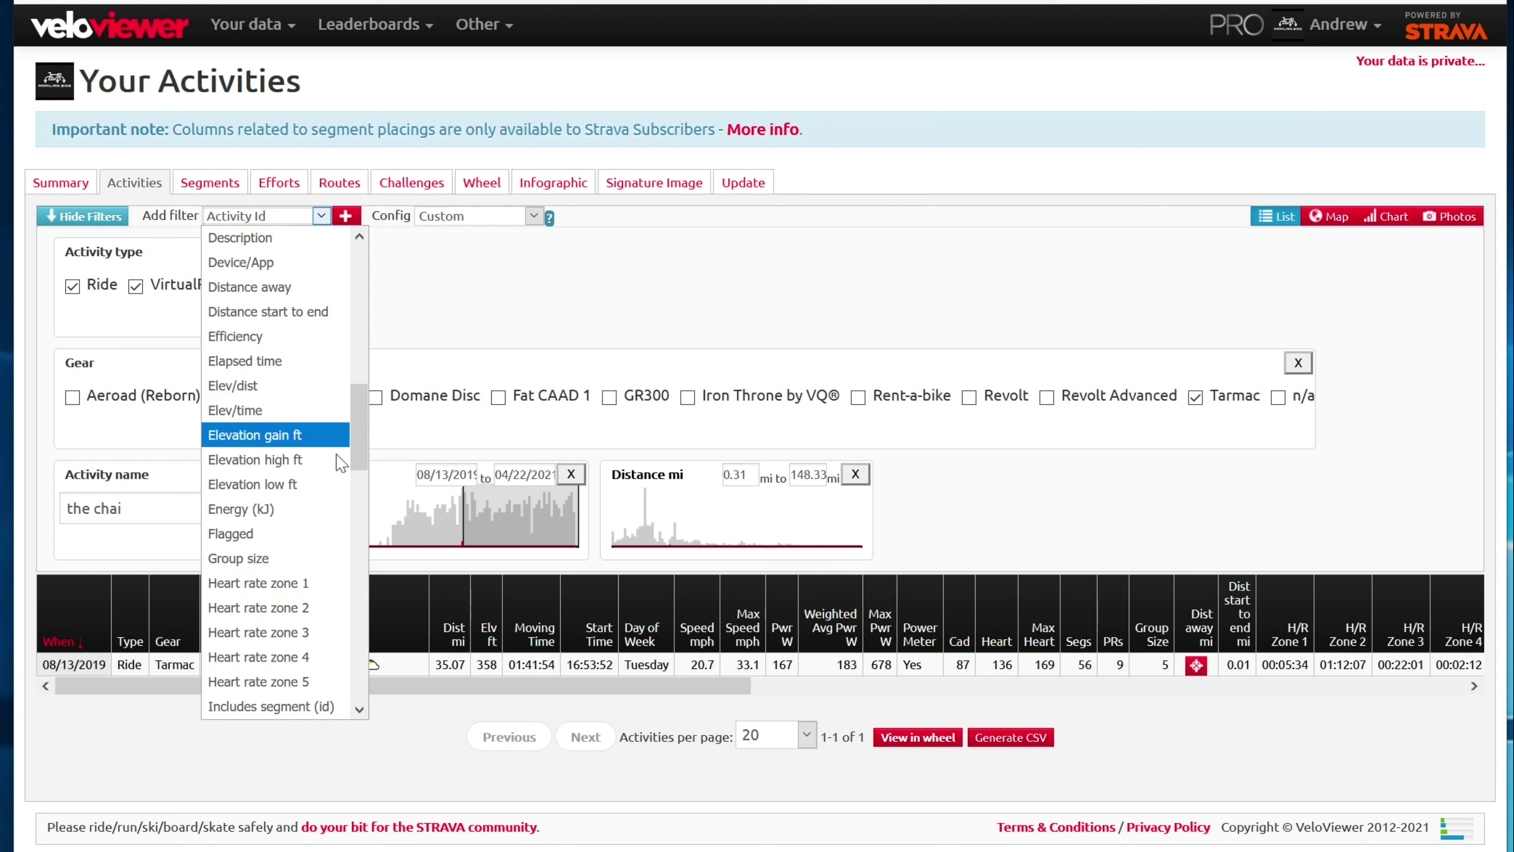
- Add an Elevation low filter capped at 5000 ft and remove the Activity name filter
click(306, 490)
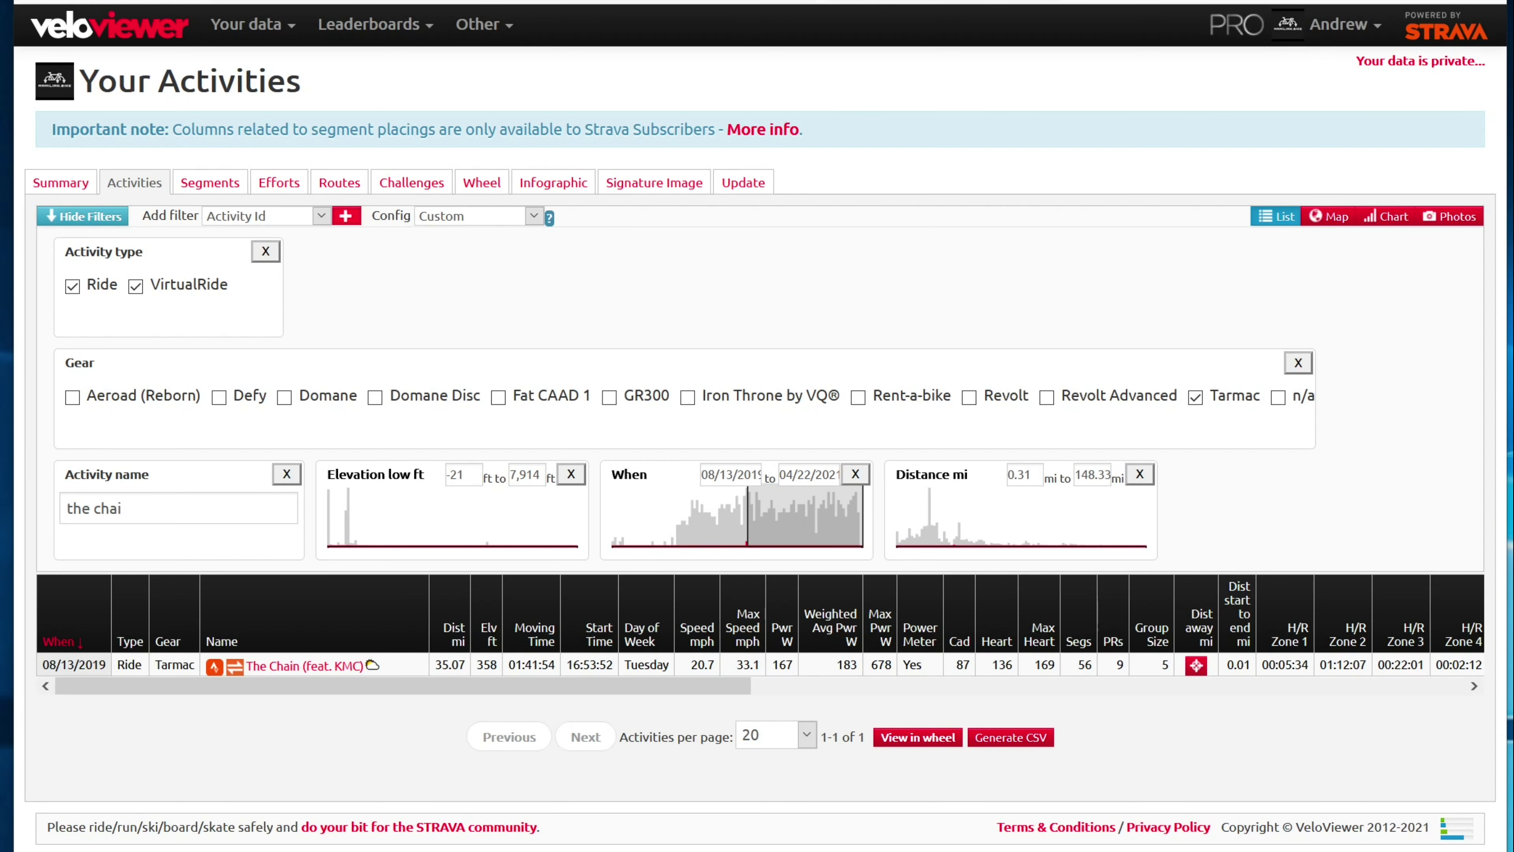
click(524, 474)
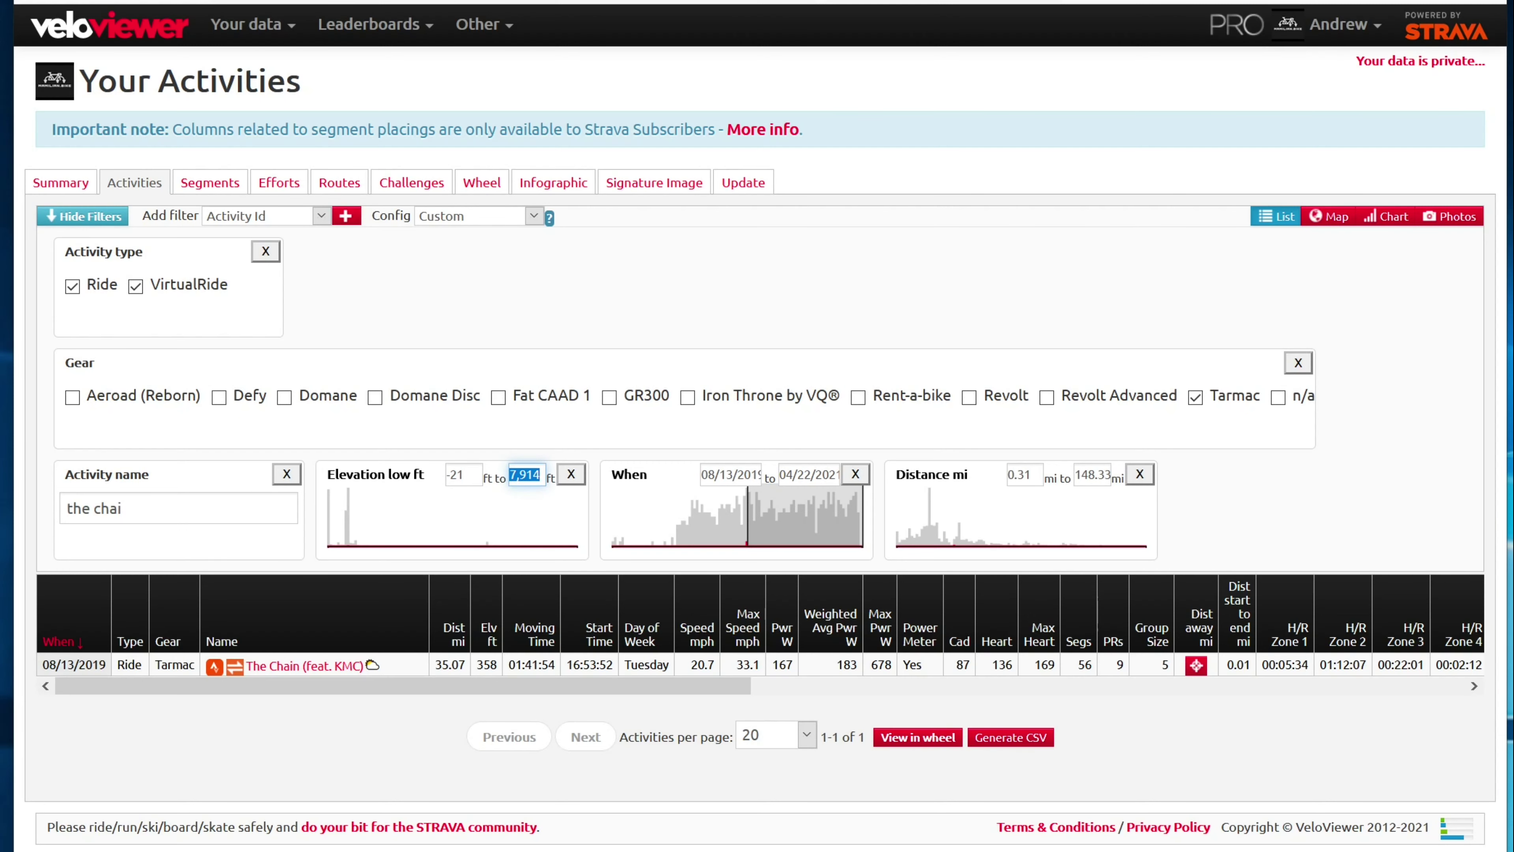
text(5000)
key(Return)
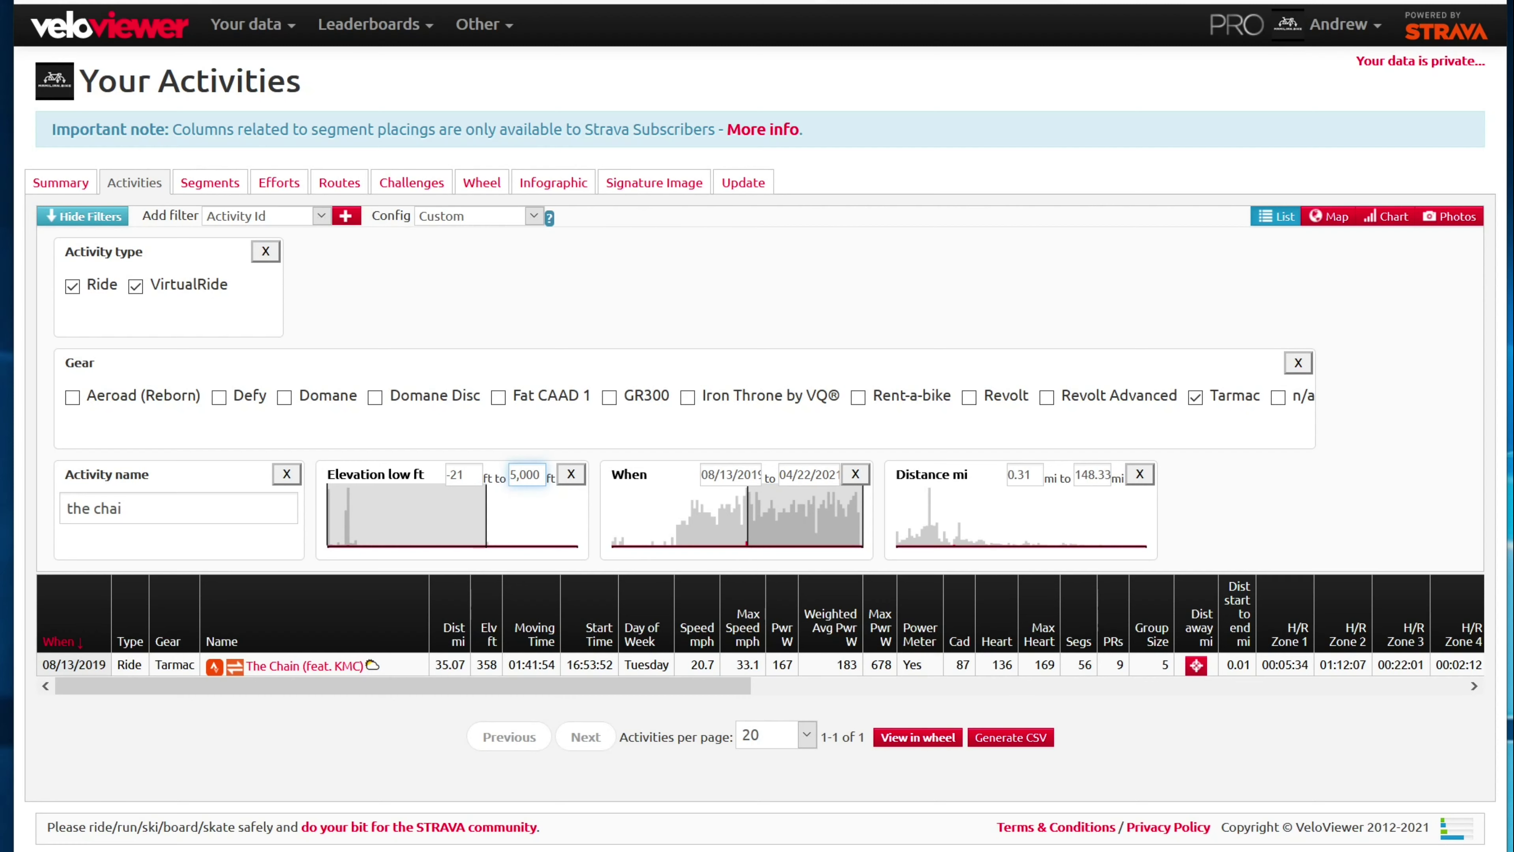
click(286, 475)
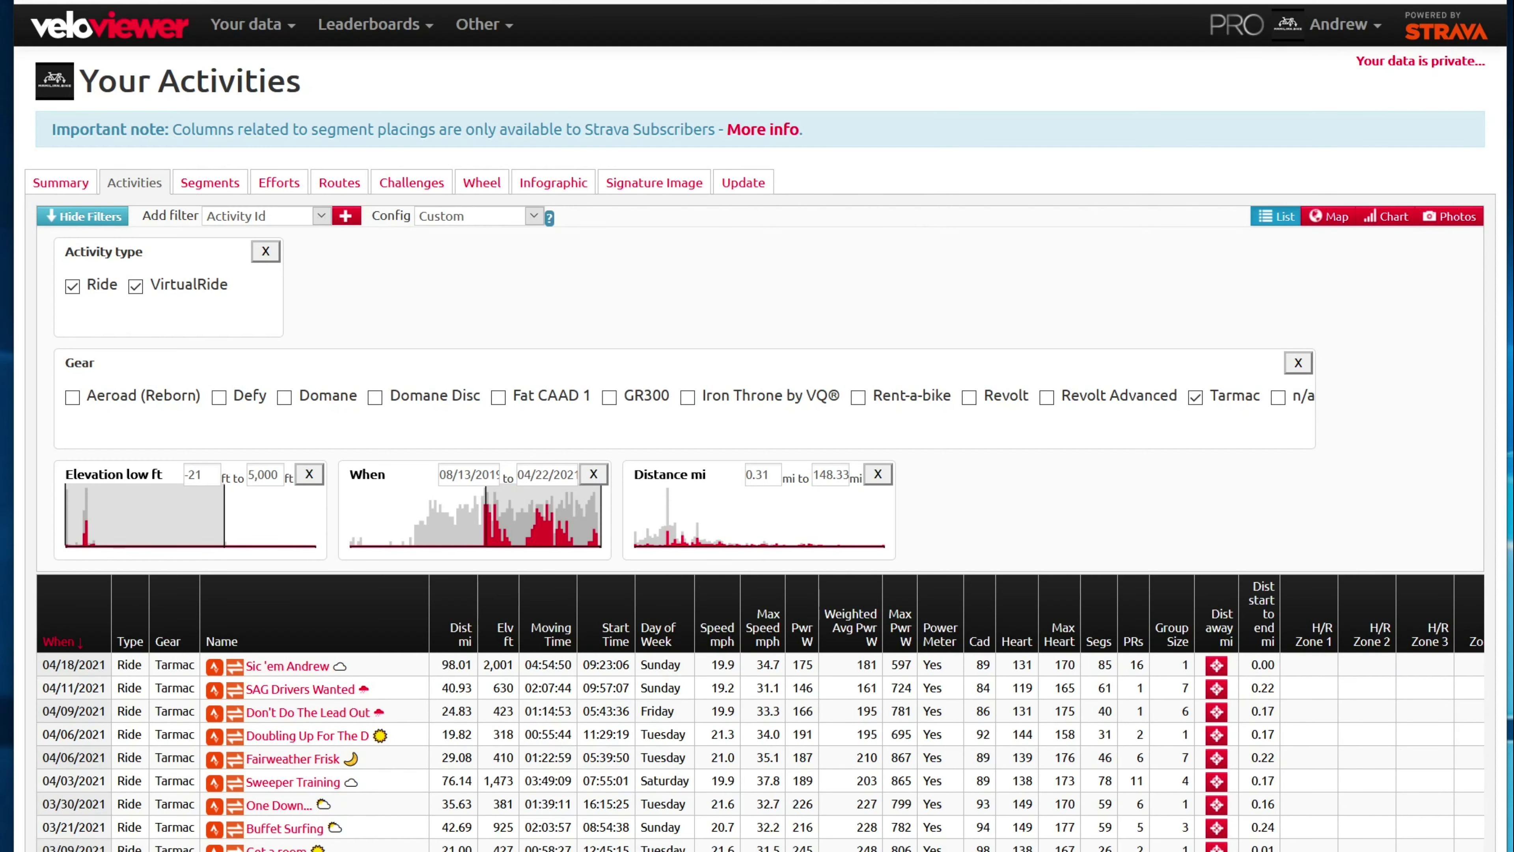
scroll(926, 811, down, 5)
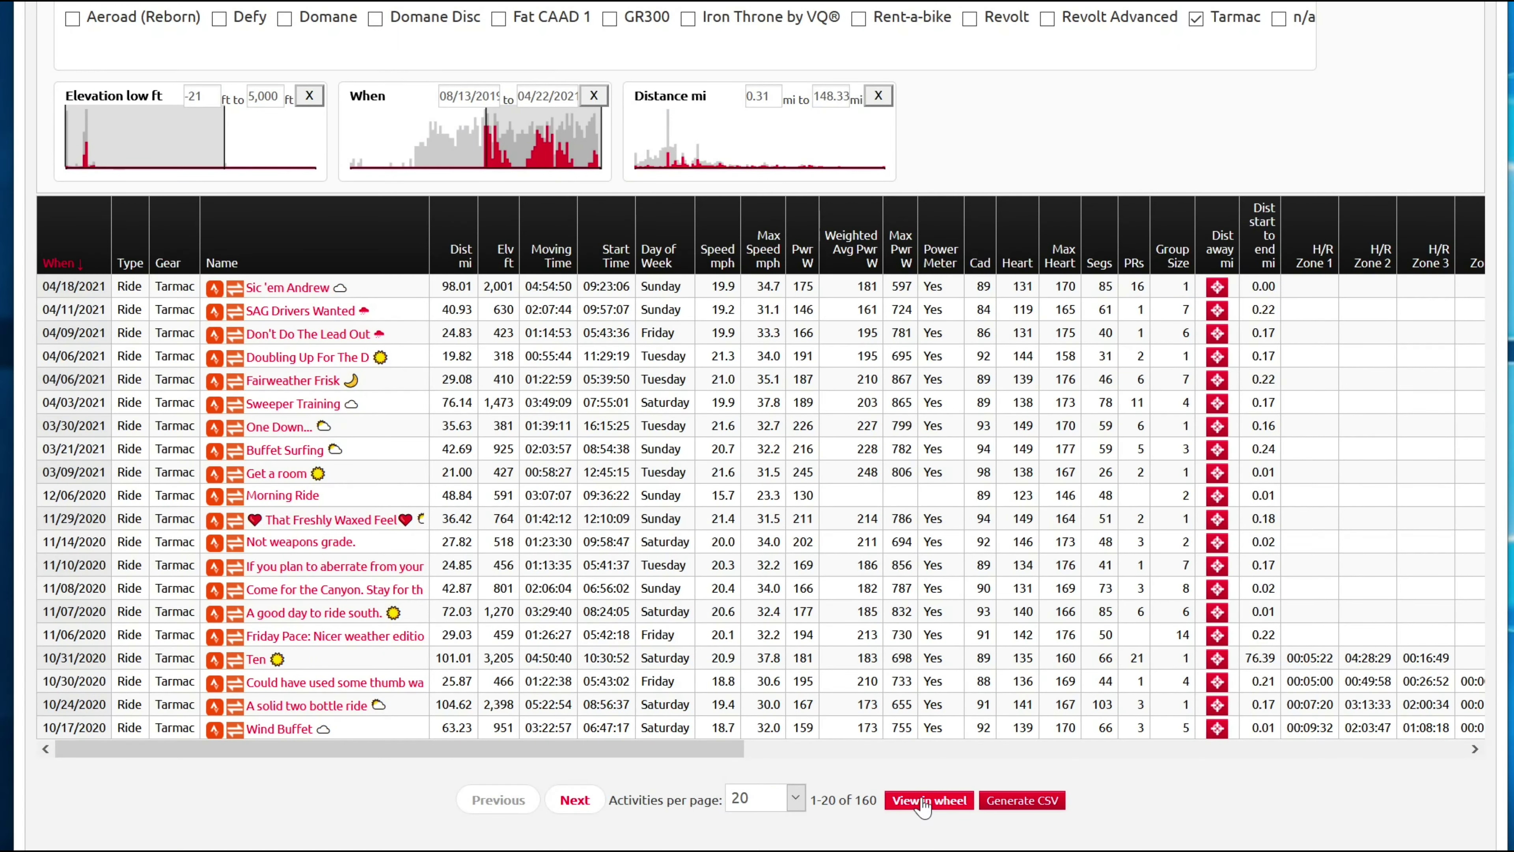
- Show the rides as a wheel, explore routes around Chicago, then reset to the 6,759 mi summary
click(926, 800)
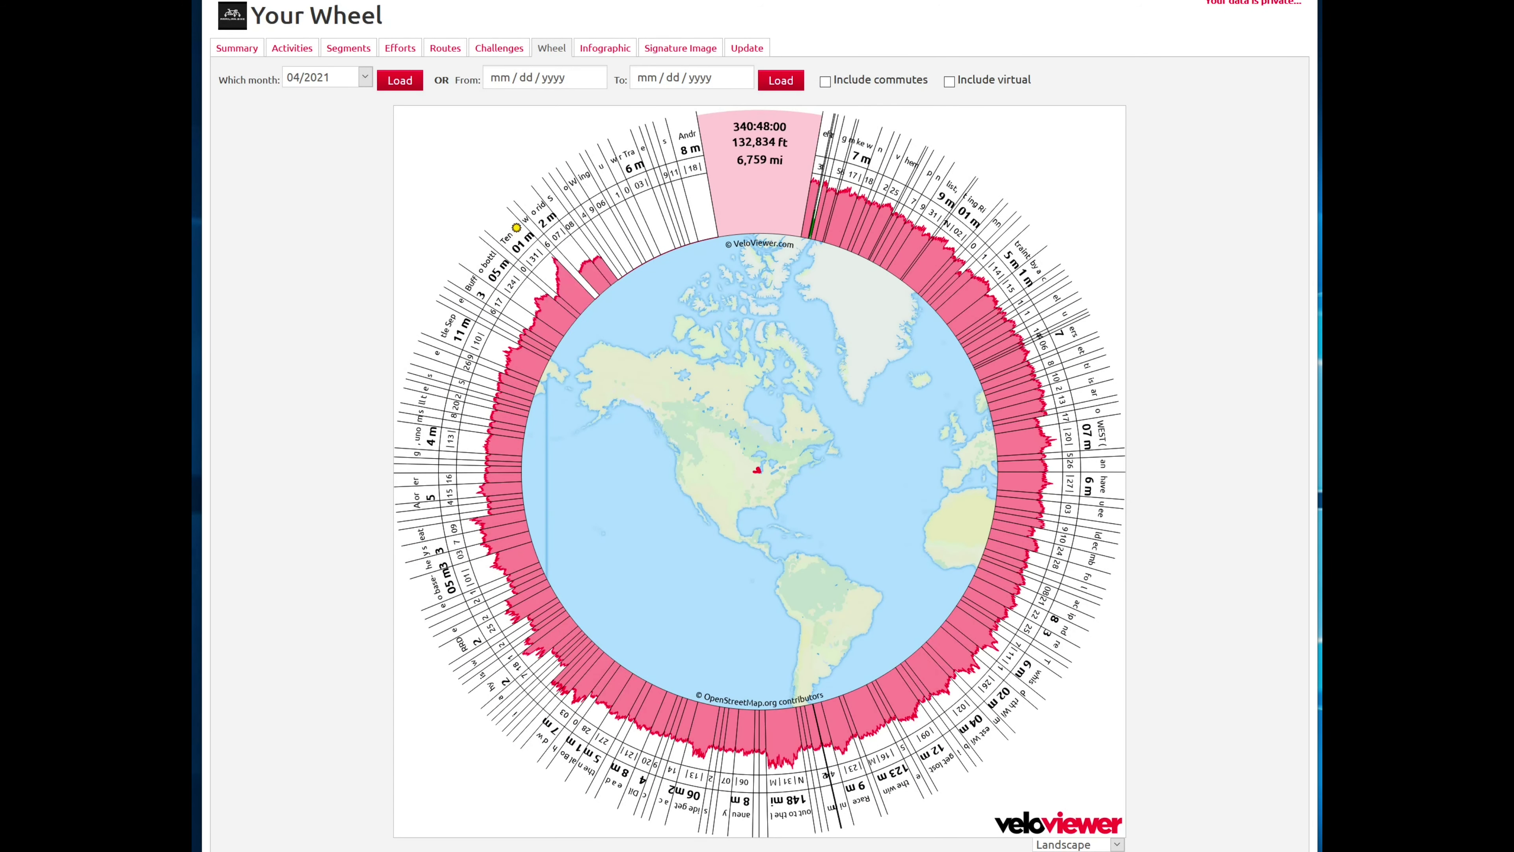
scroll(775, 470, up, 2)
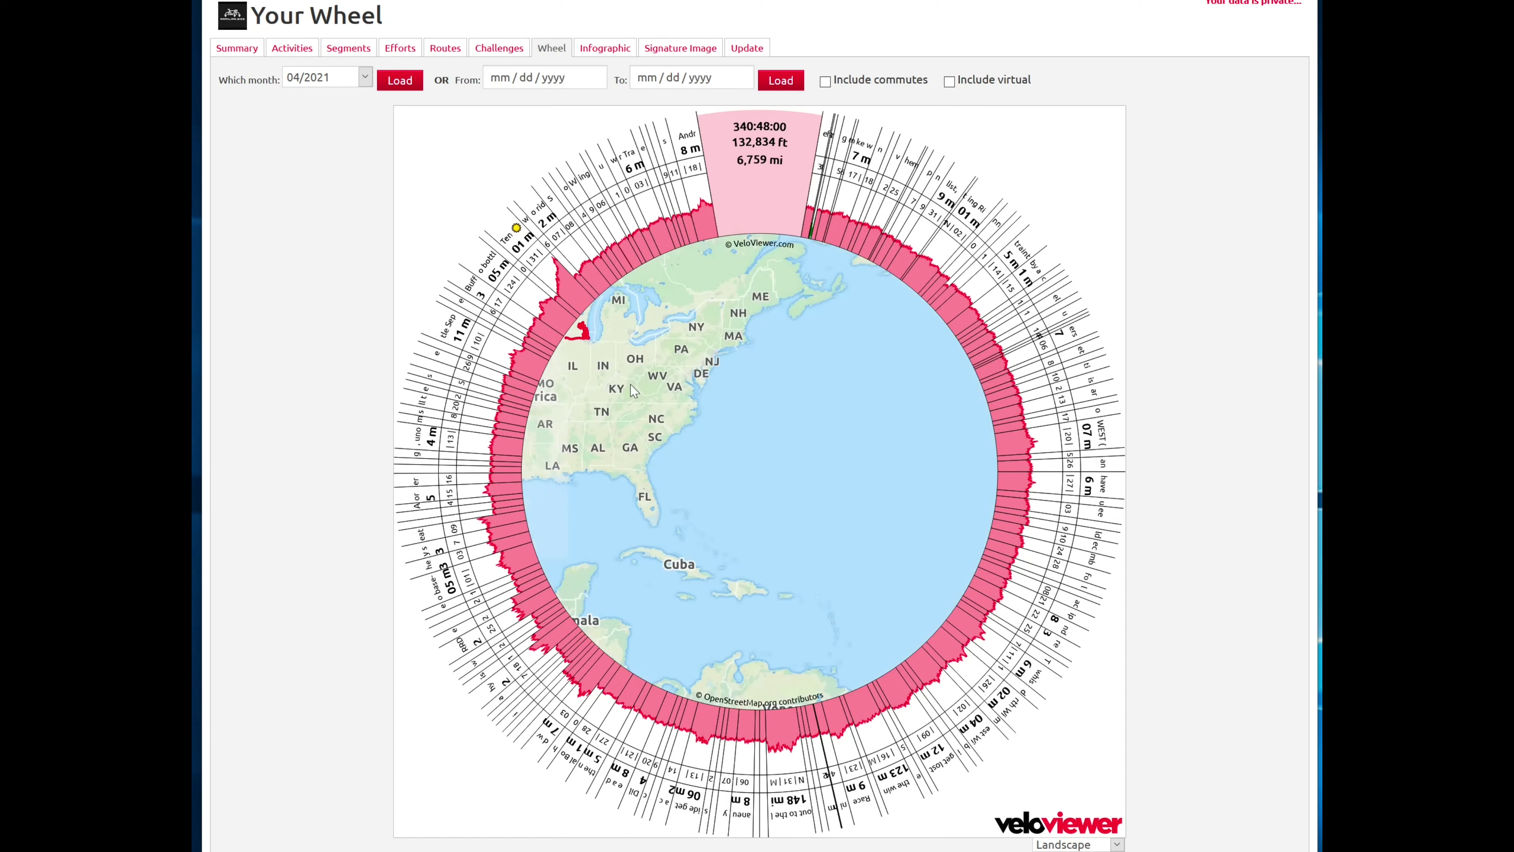
drag(801, 480, 886, 510)
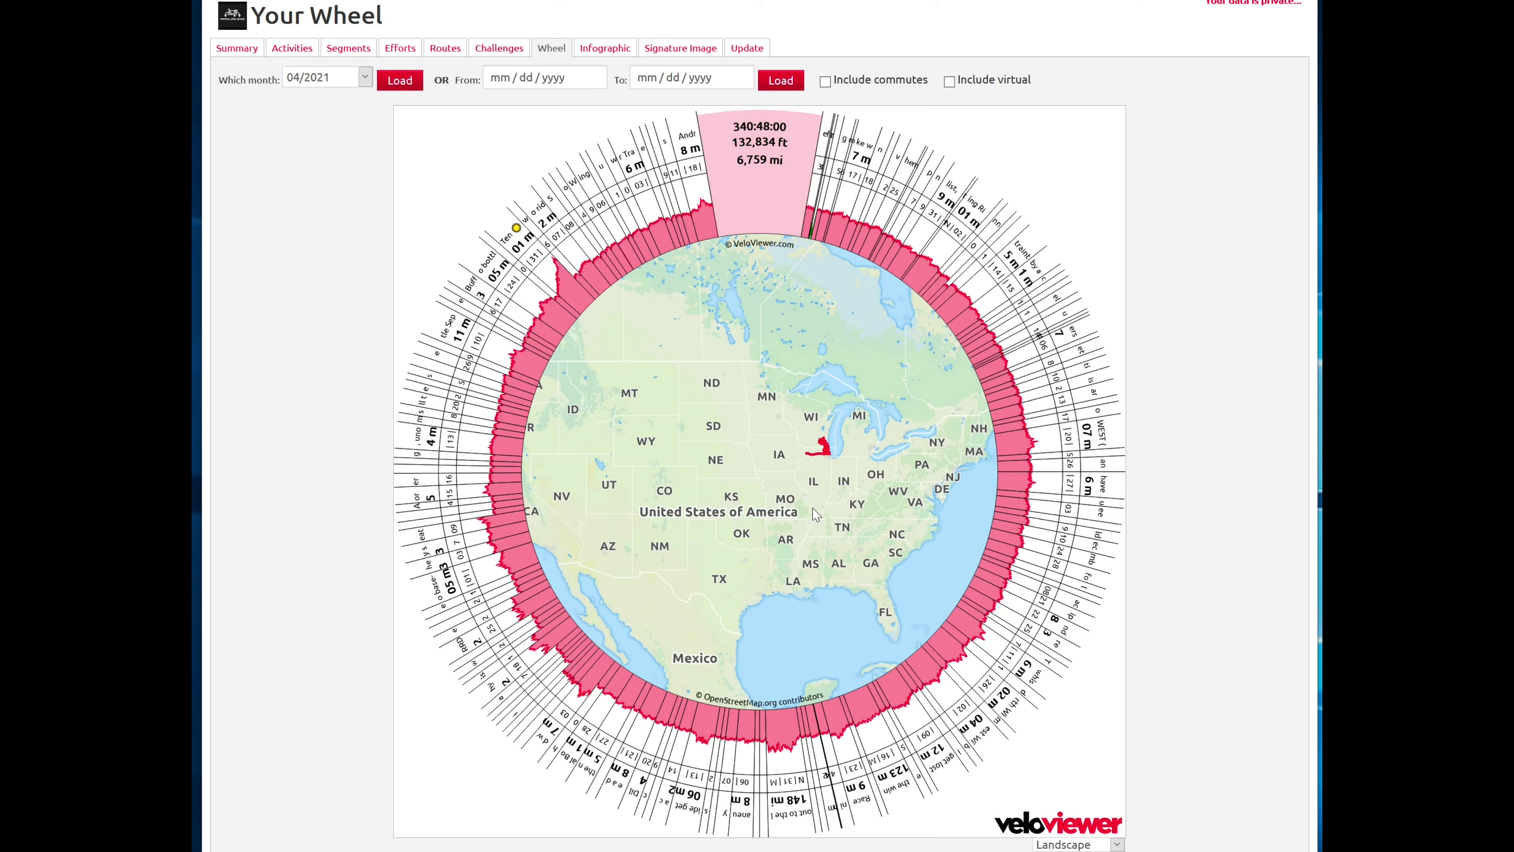
scroll(815, 514, up, 1)
scroll(815, 514, up, 2)
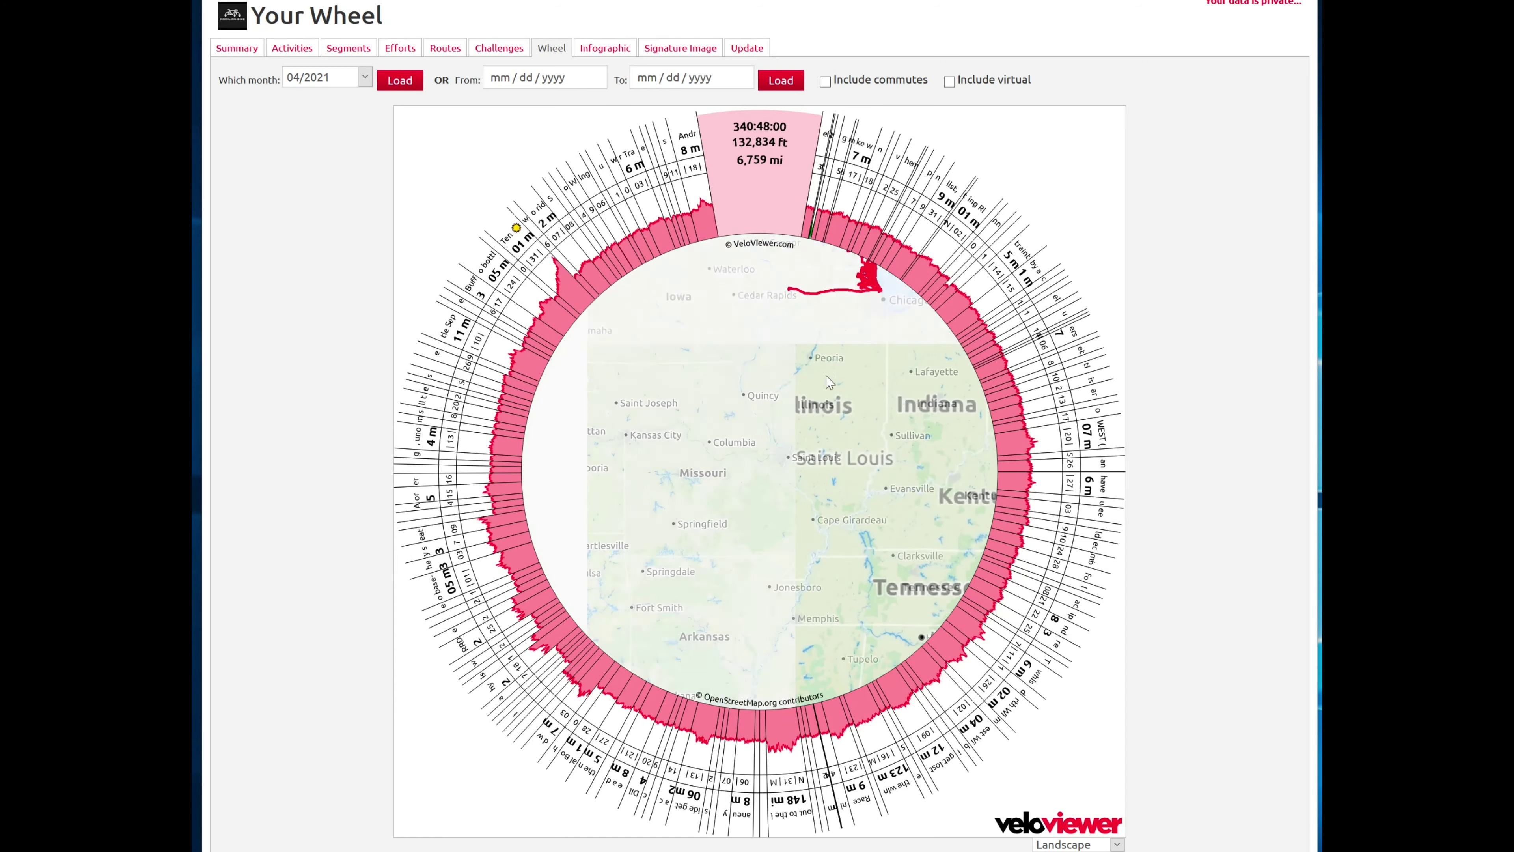
drag(795, 459, 766, 579)
scroll(769, 496, up, 1)
scroll(775, 579, up, 1)
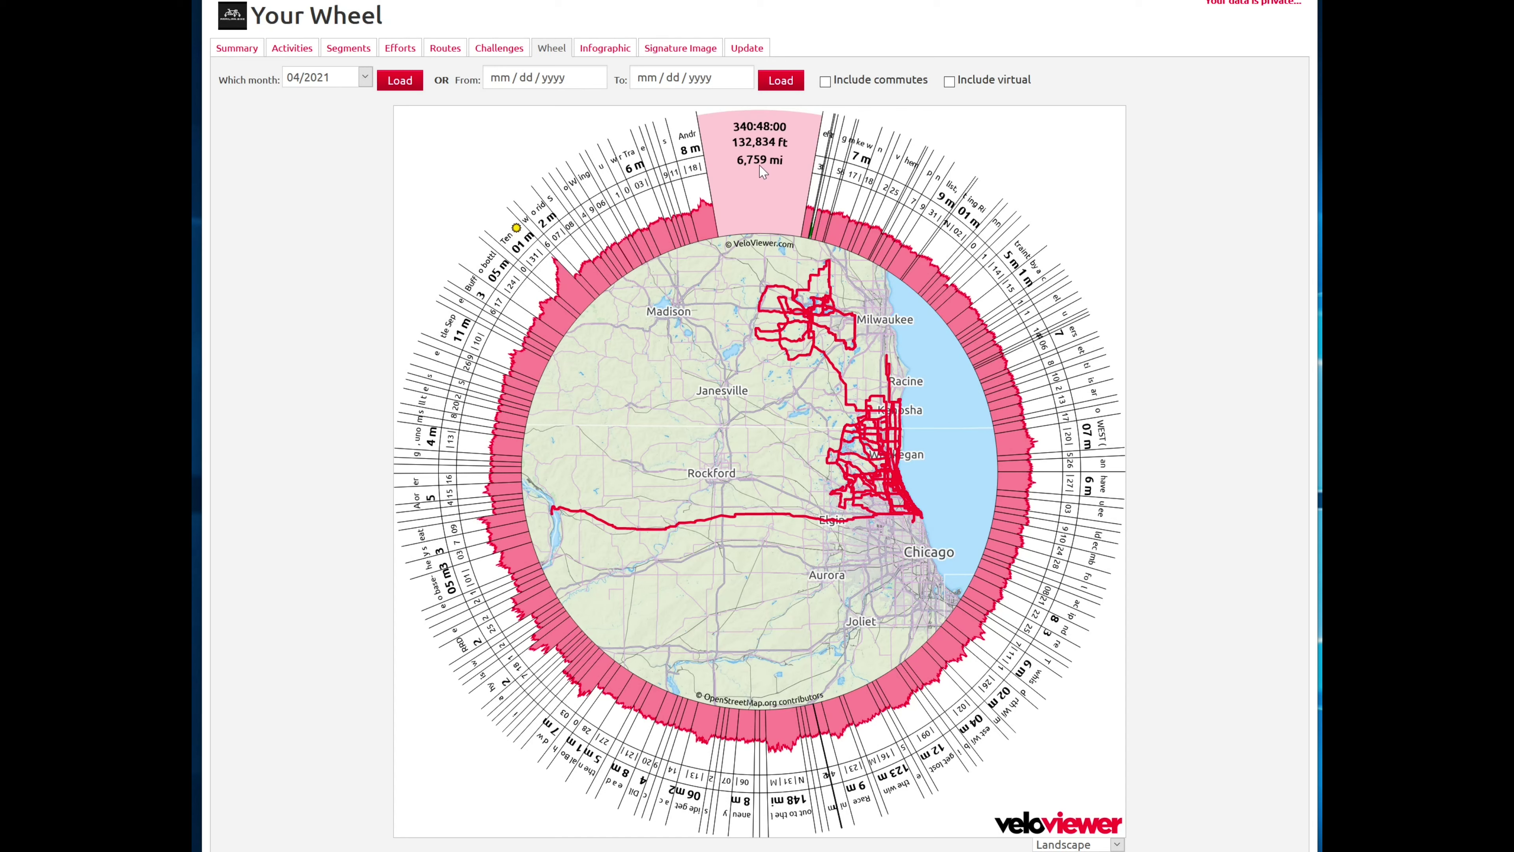
click(848, 487)
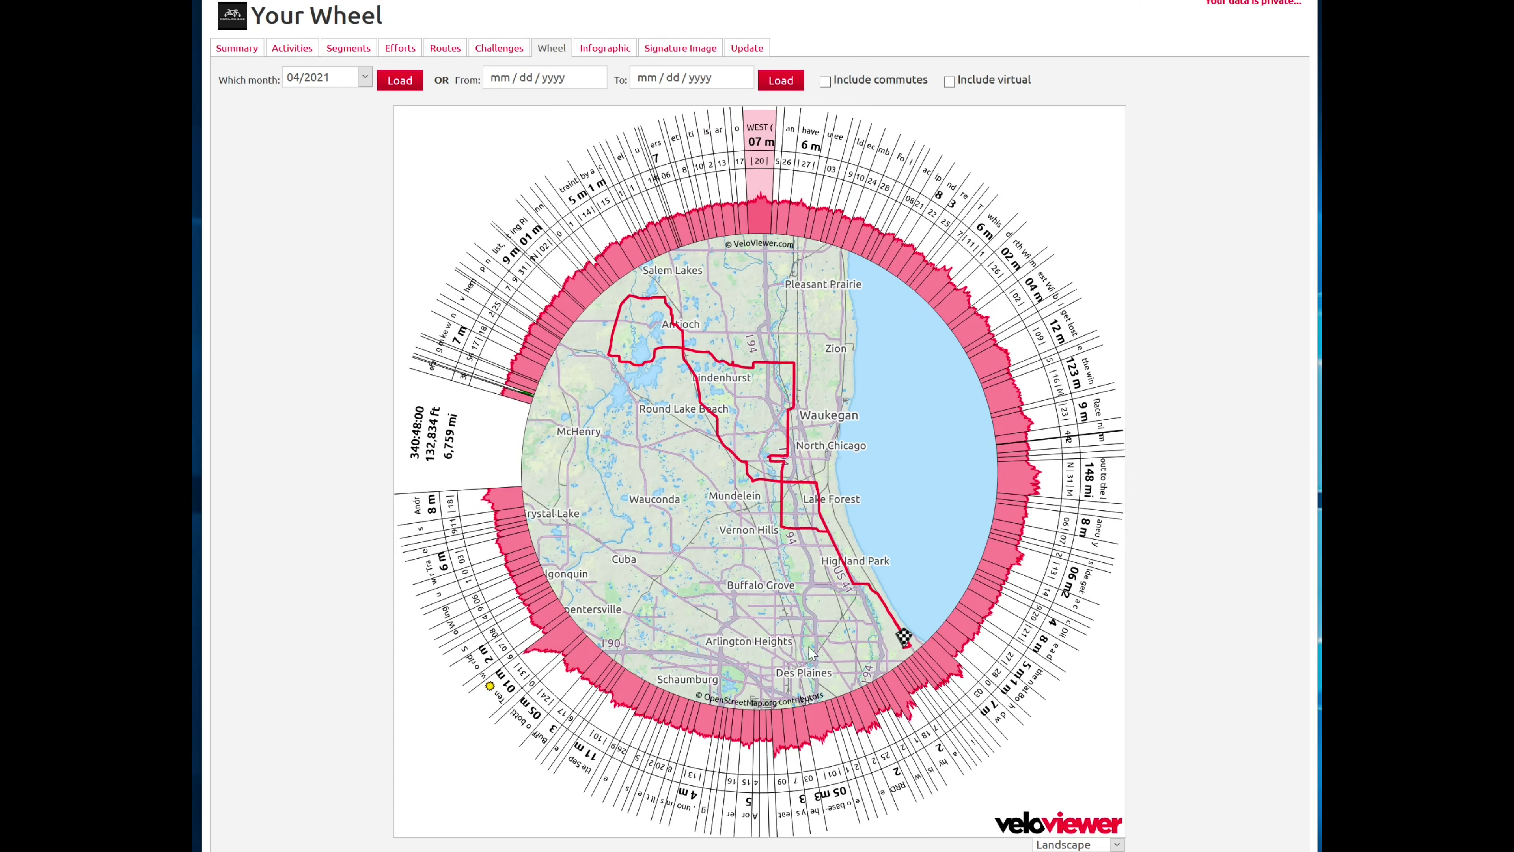
click(483, 441)
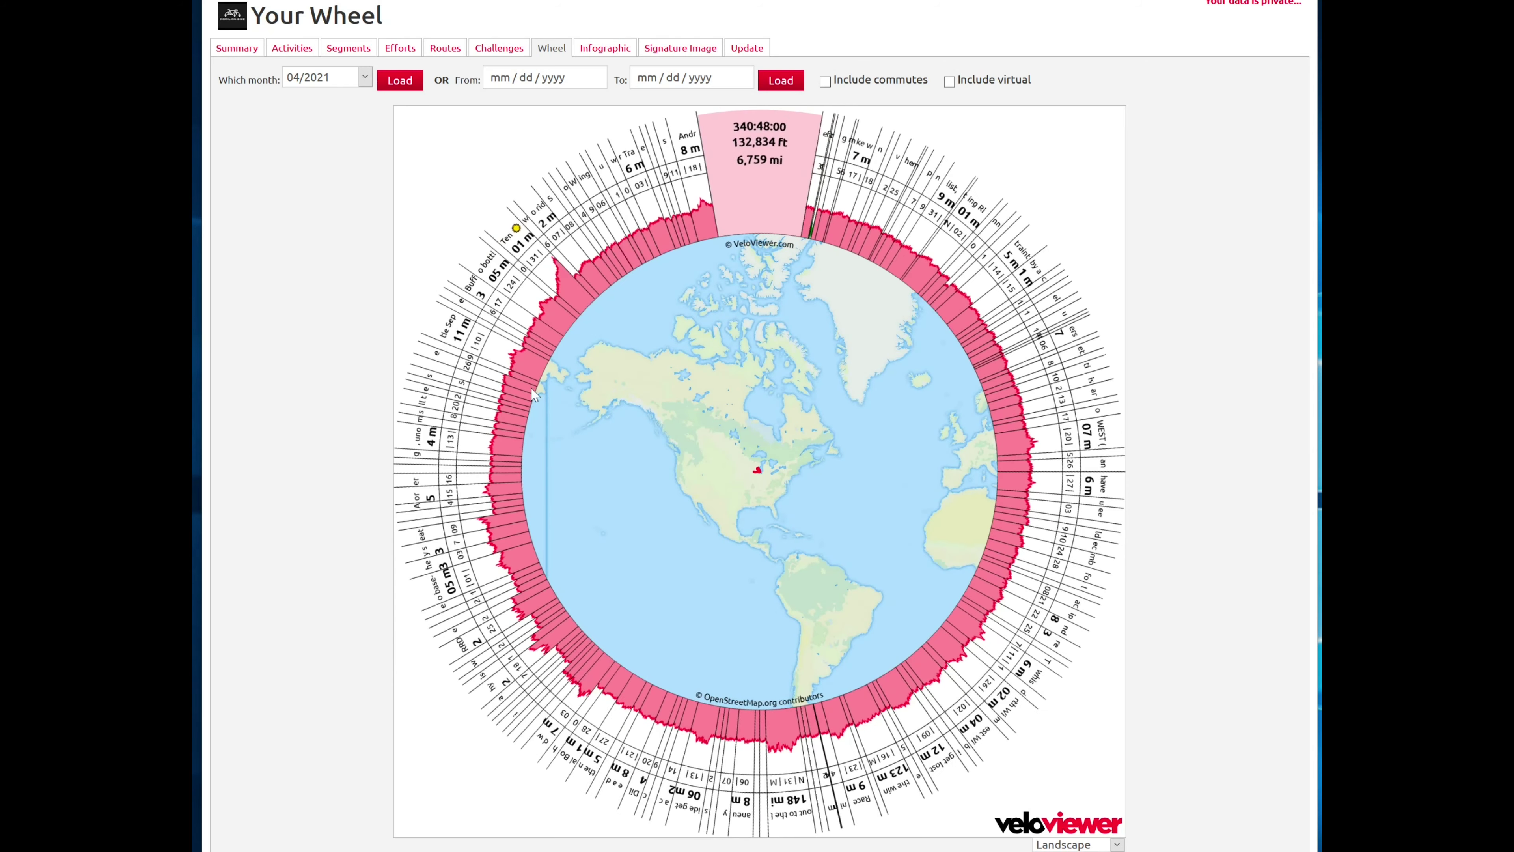